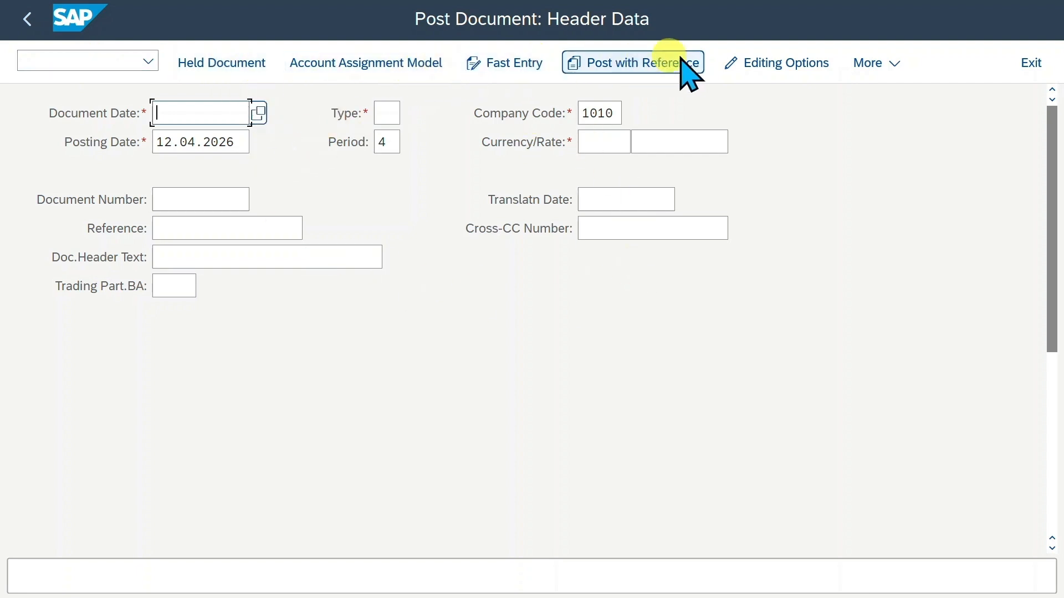
Step: Open transaction F-02 in a new session with /of-02 and view its header and first line item fields
click(107, 63)
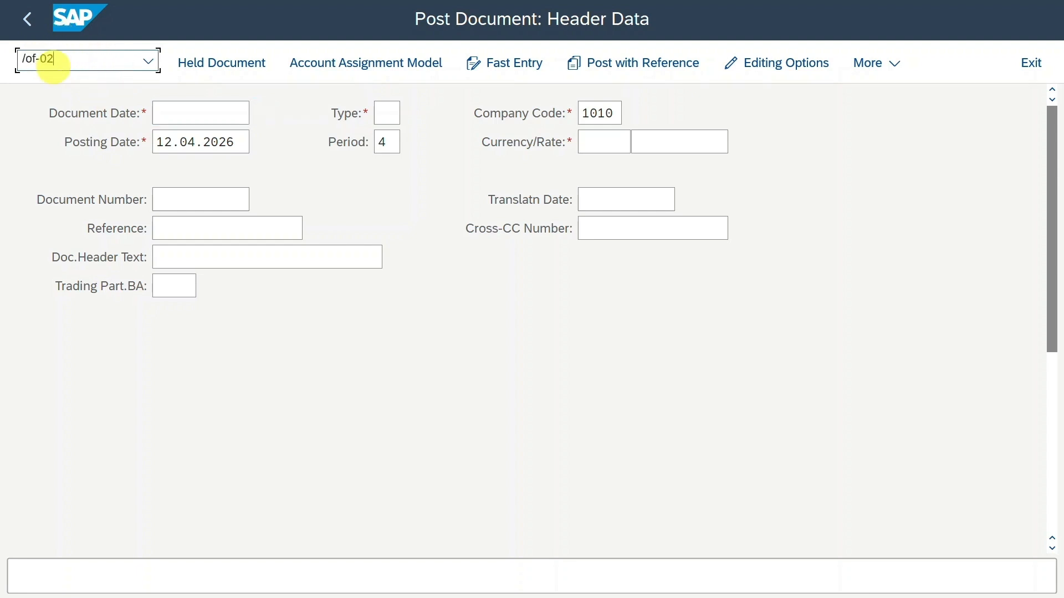
key(Return)
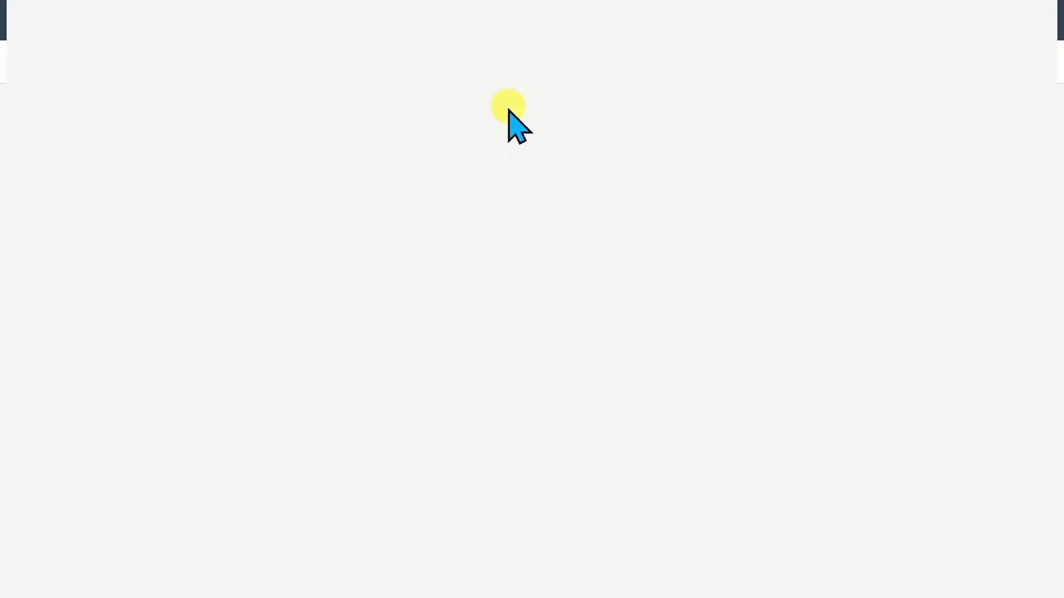
scroll(222, 244, down, 1)
scroll(214, 233, down, 5)
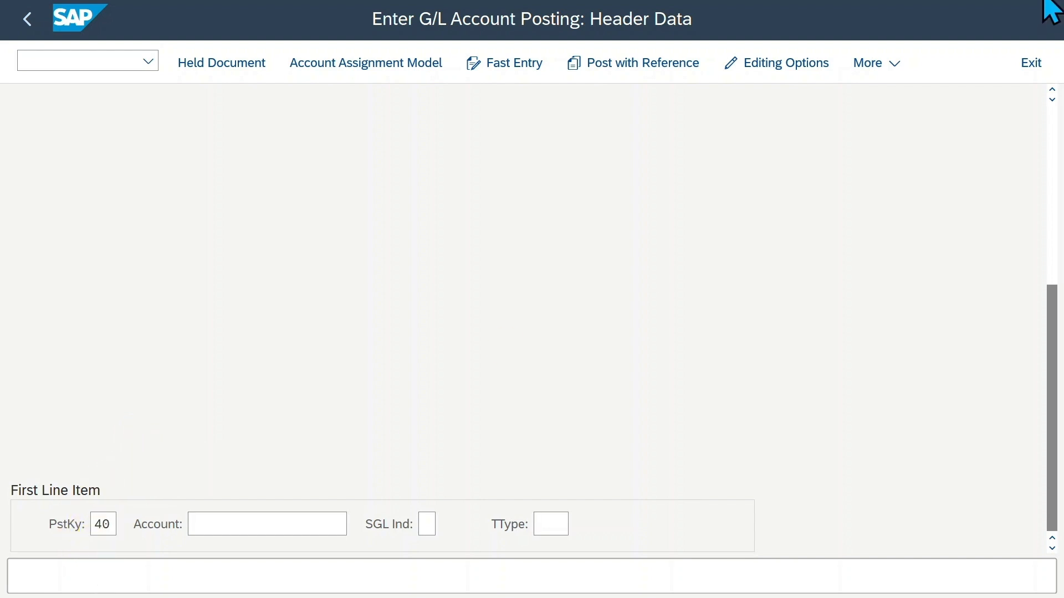
key(Return)
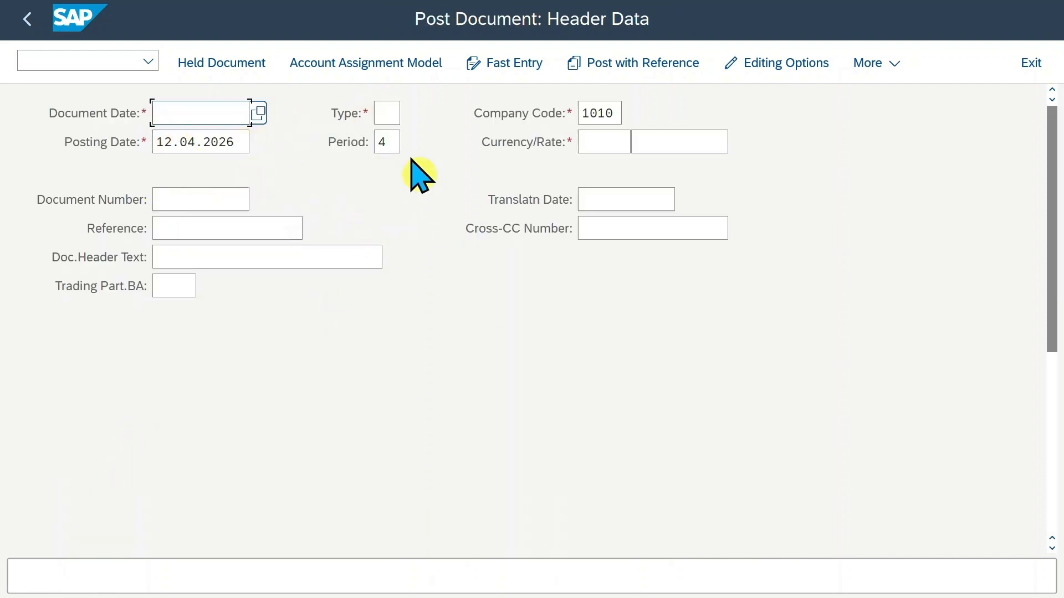
Step: Copy the posting date 12.04.2026 into the document date of the header
click(189, 113)
click(190, 113)
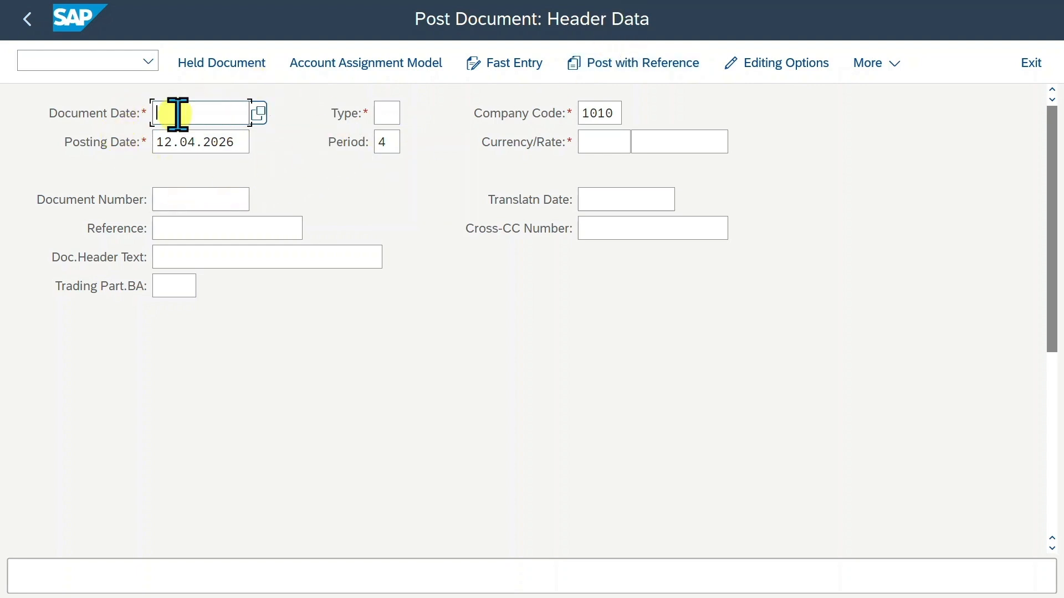
drag(246, 147, 126, 145)
key(ctrl+c)
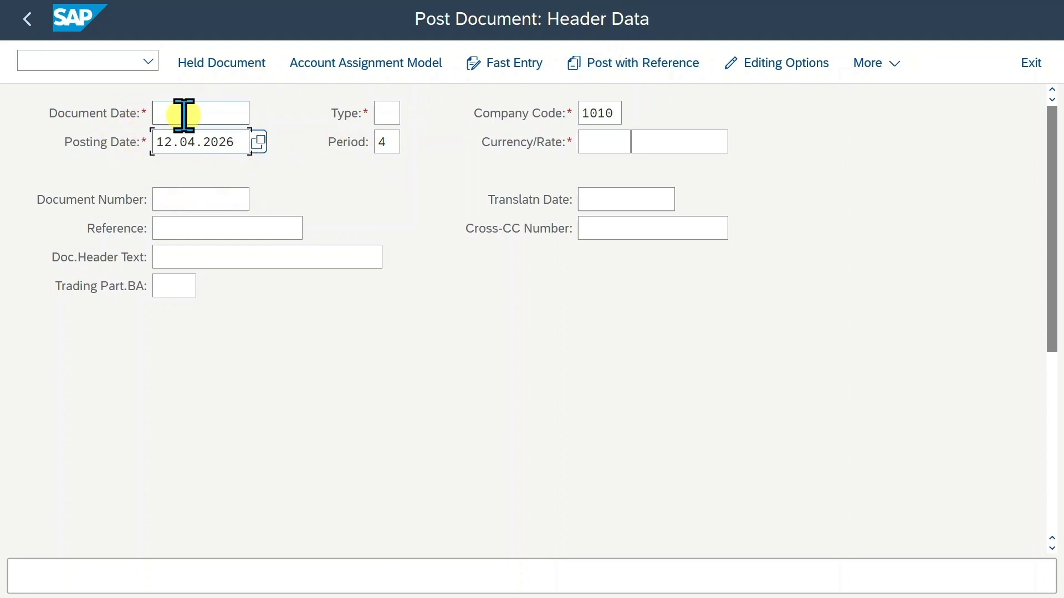
click(183, 108)
key(ctrl+v)
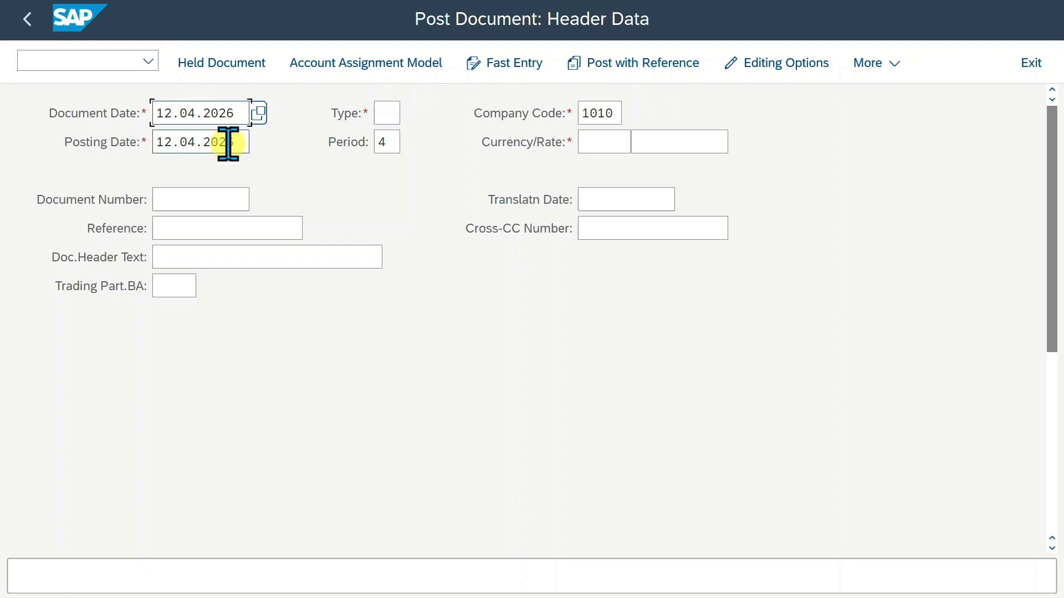
drag(243, 148, 147, 143)
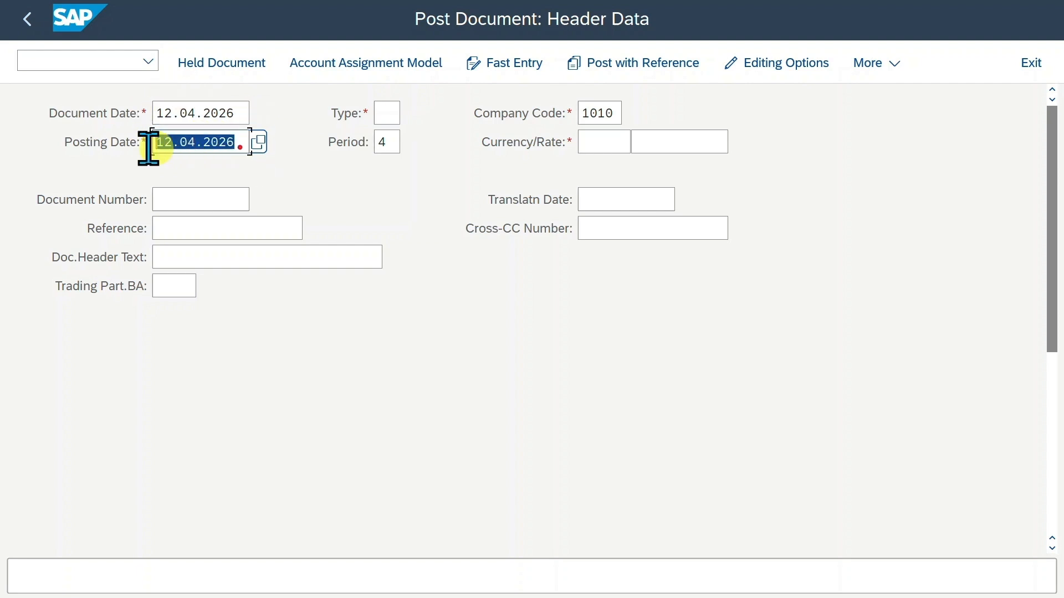
click(241, 141)
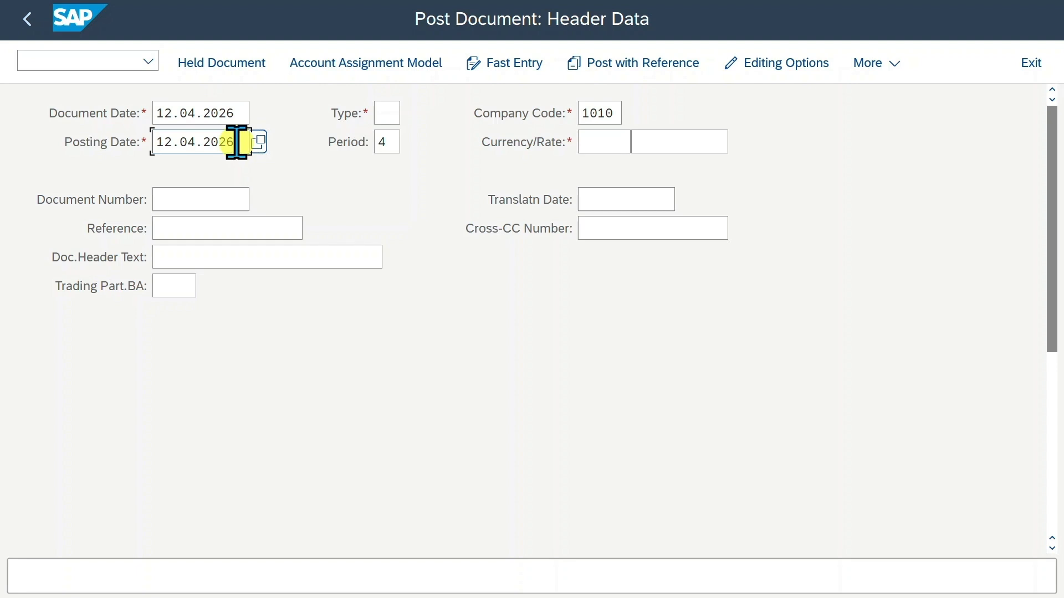
Step: Set the document type to SA and the currency to EUR, keeping posting period 4
click(387, 113)
text(SA)
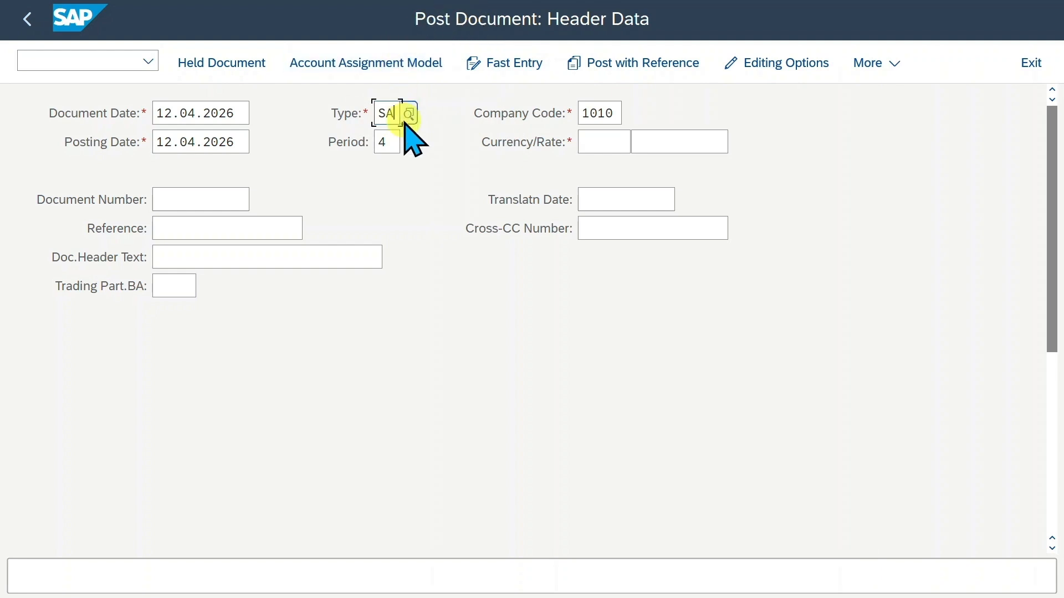
click(389, 142)
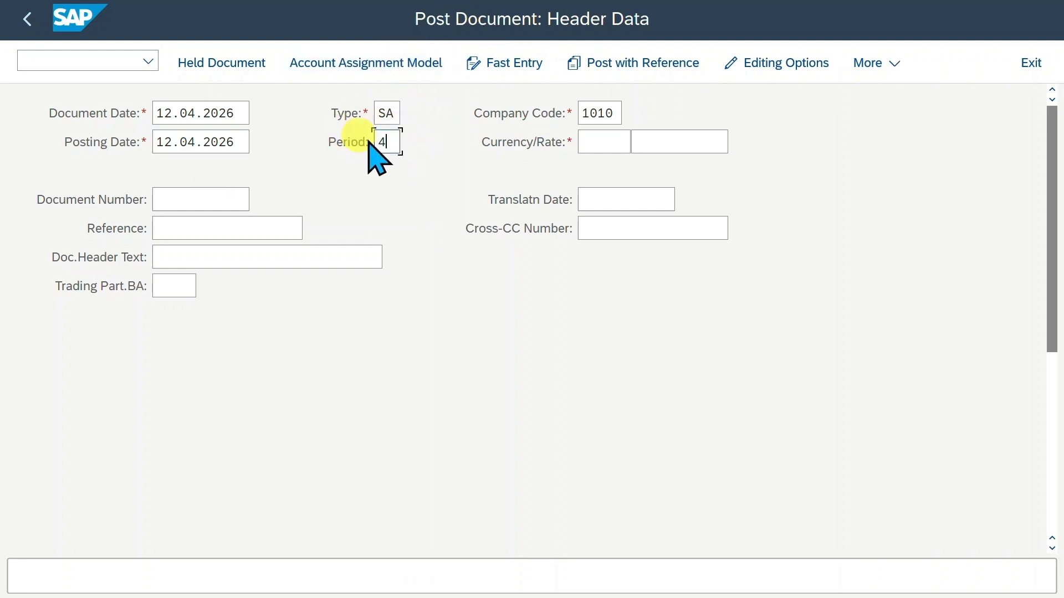
double_click(386, 142)
key(Return)
click(209, 192)
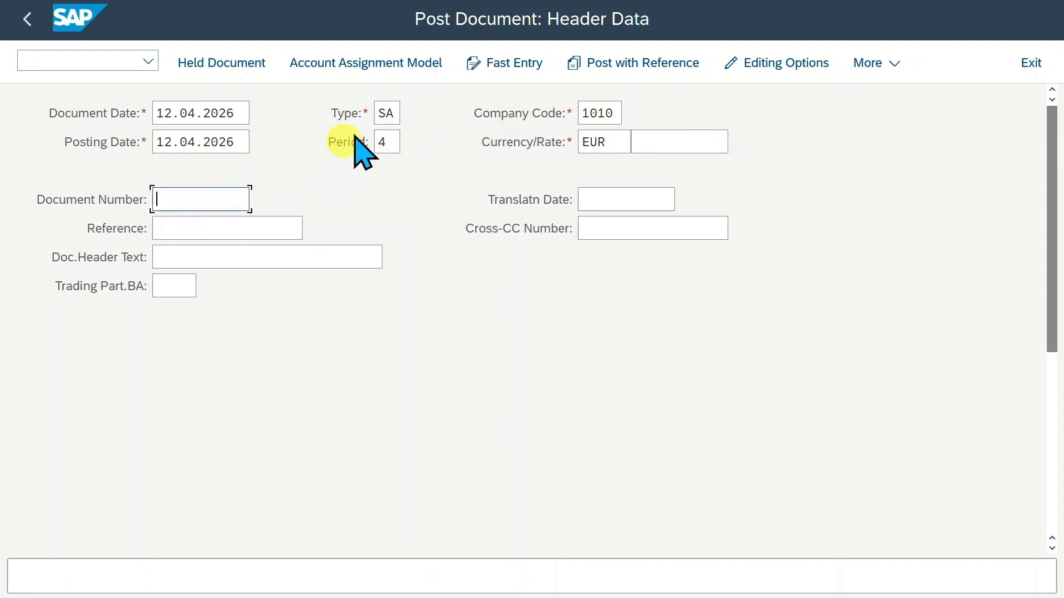
Step: Enter TEst as the reference and Test as the document header text
double_click(390, 113)
click(238, 227)
text(TEst)
click(219, 256)
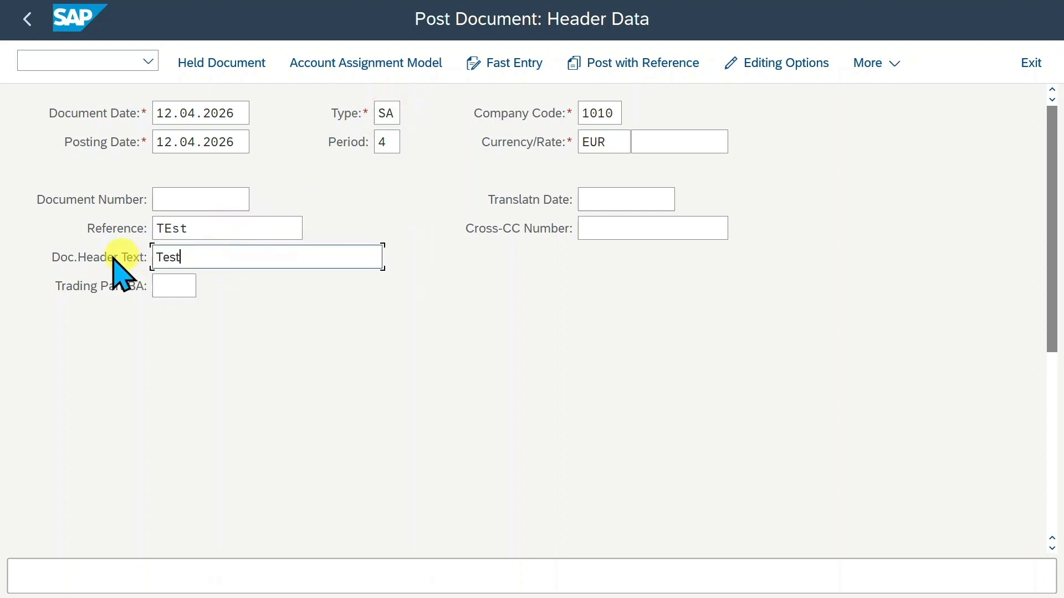
click(179, 286)
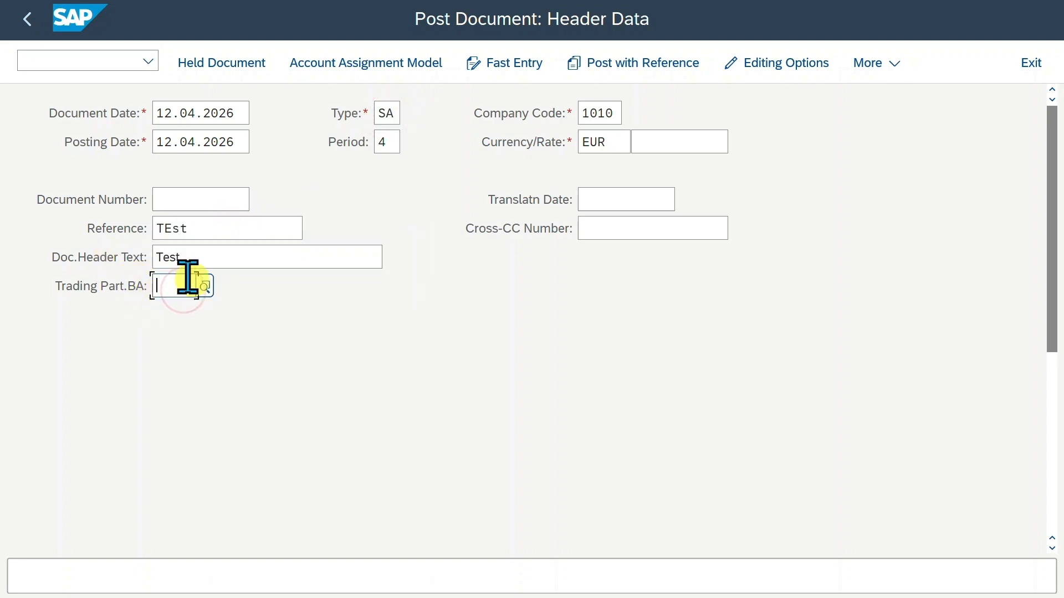
double_click(174, 284)
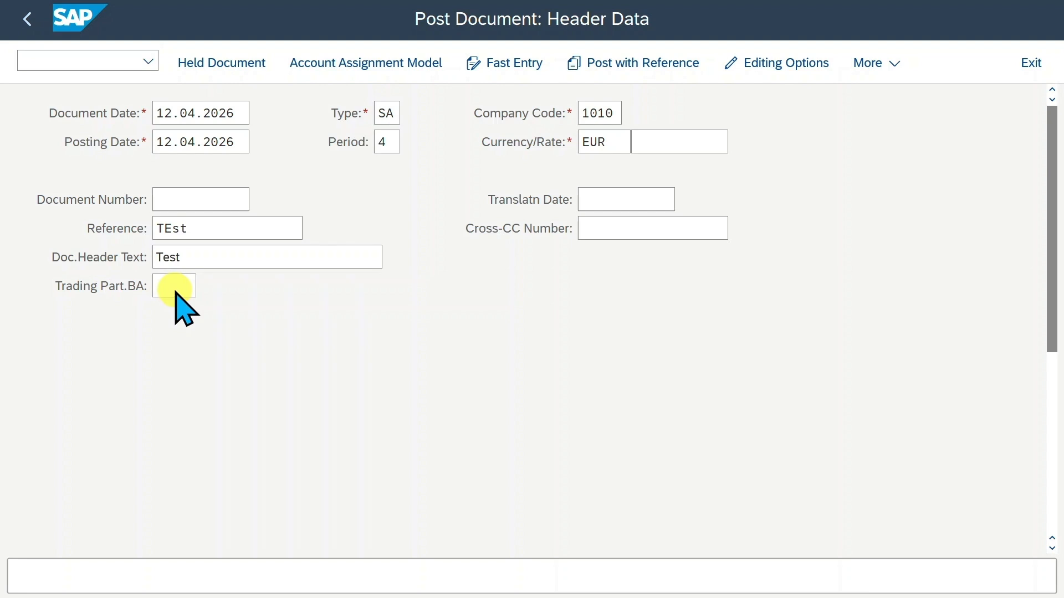
click(631, 203)
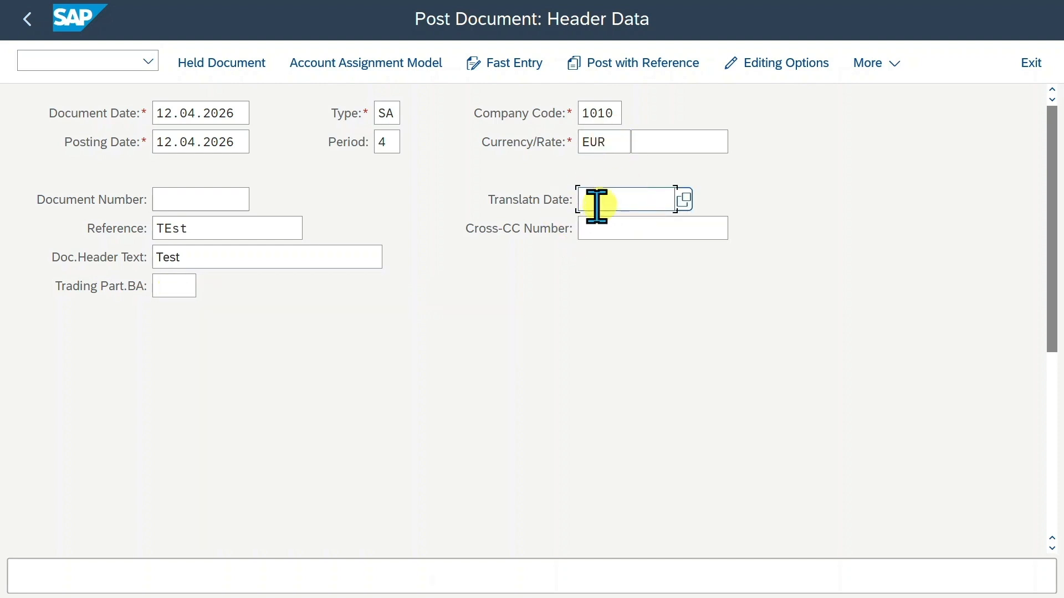
click(613, 230)
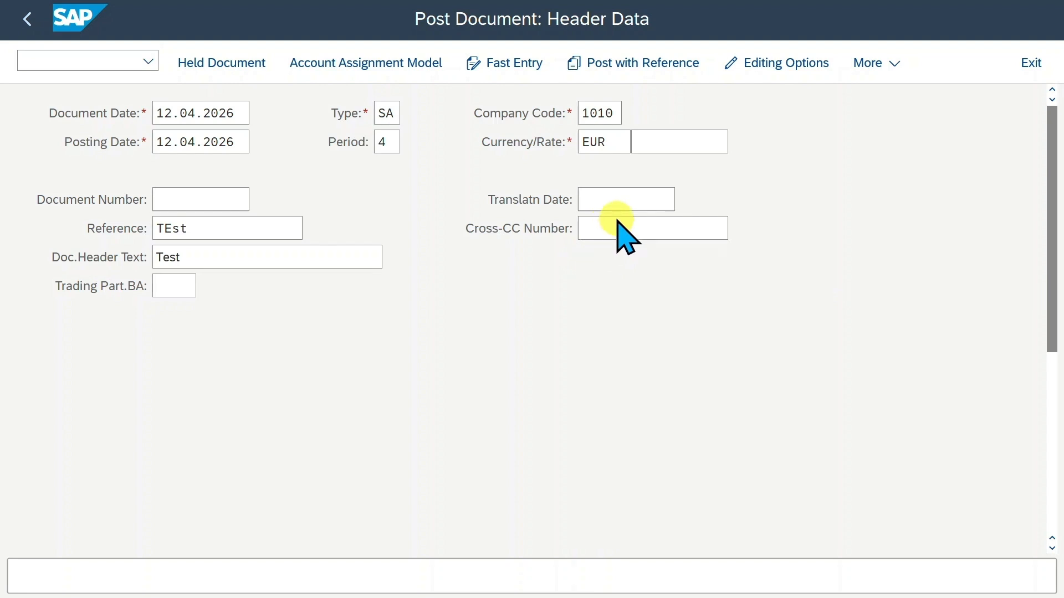
Step: Examine the list of available posting keys, their account types and debit/credit indicators for the first line item
scroll(772, 281, down, 5)
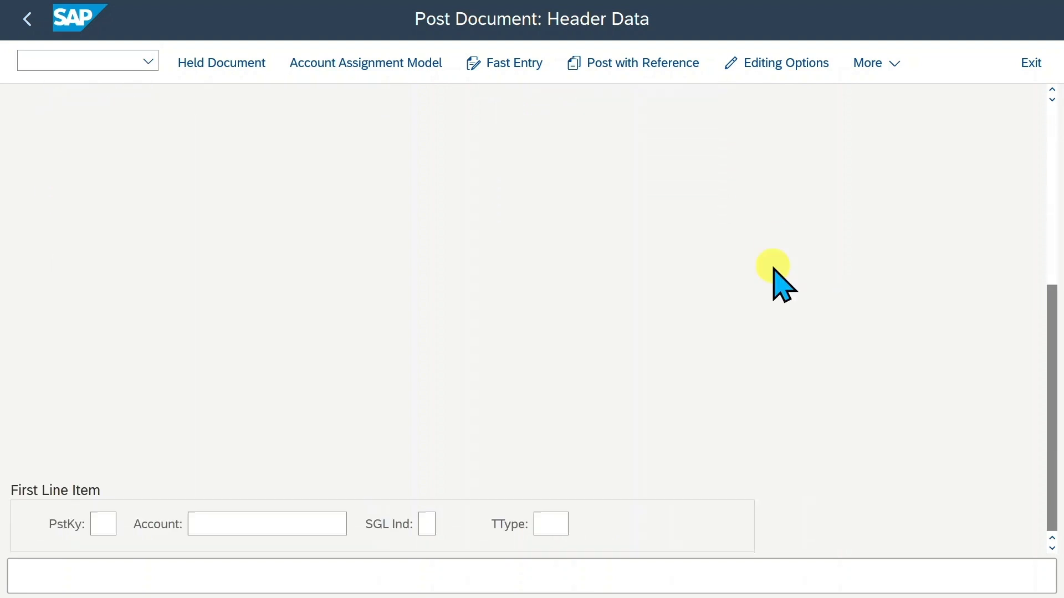
click(108, 524)
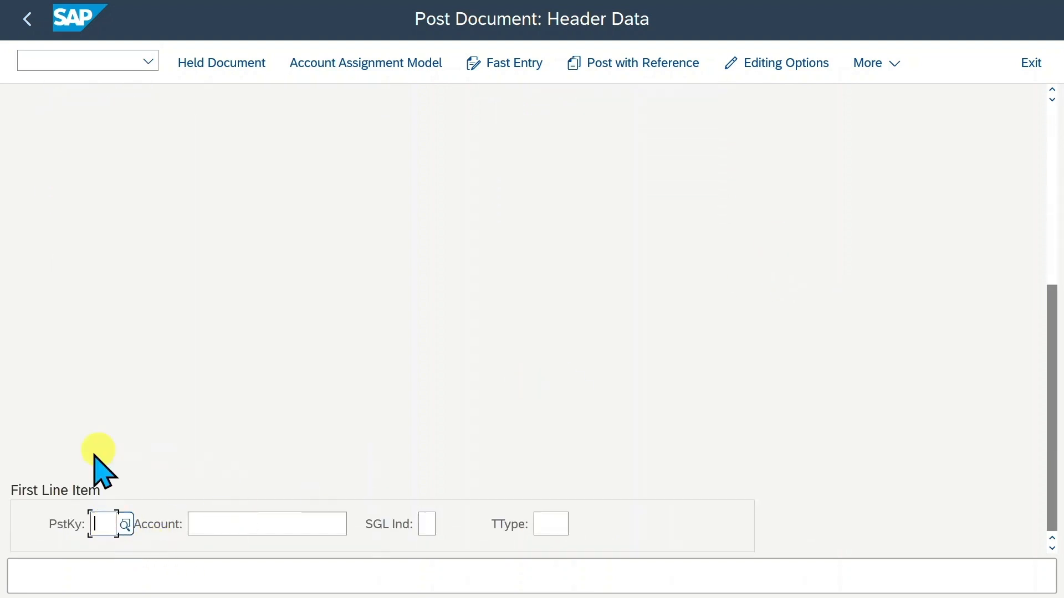
click(125, 524)
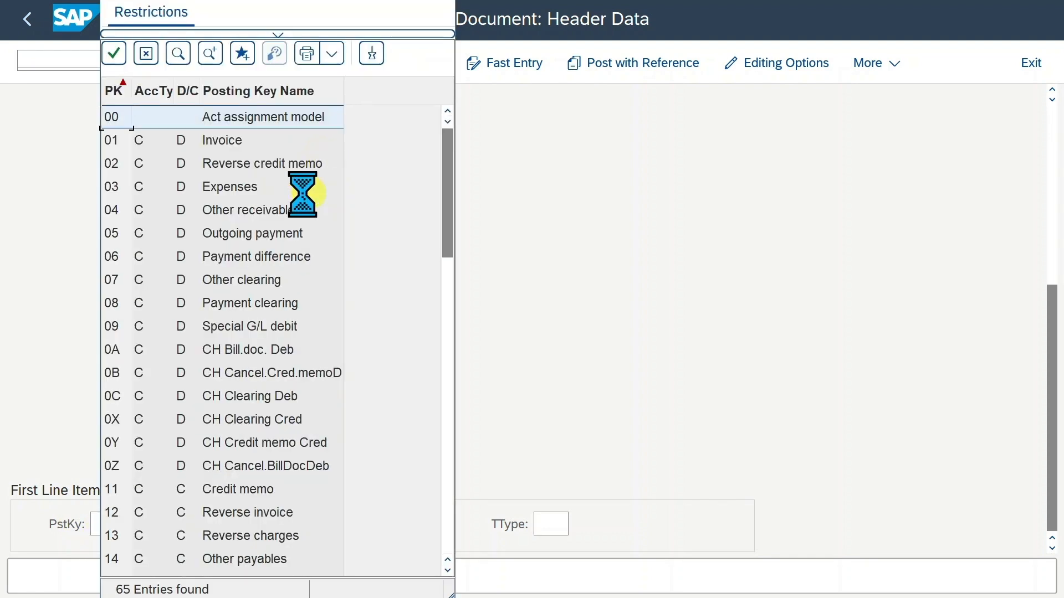
drag(290, 1, 307, 7)
click(238, 208)
click(252, 230)
scroll(210, 358, down, 1)
scroll(221, 388, down, 3)
click(247, 332)
scroll(260, 399, down, 3)
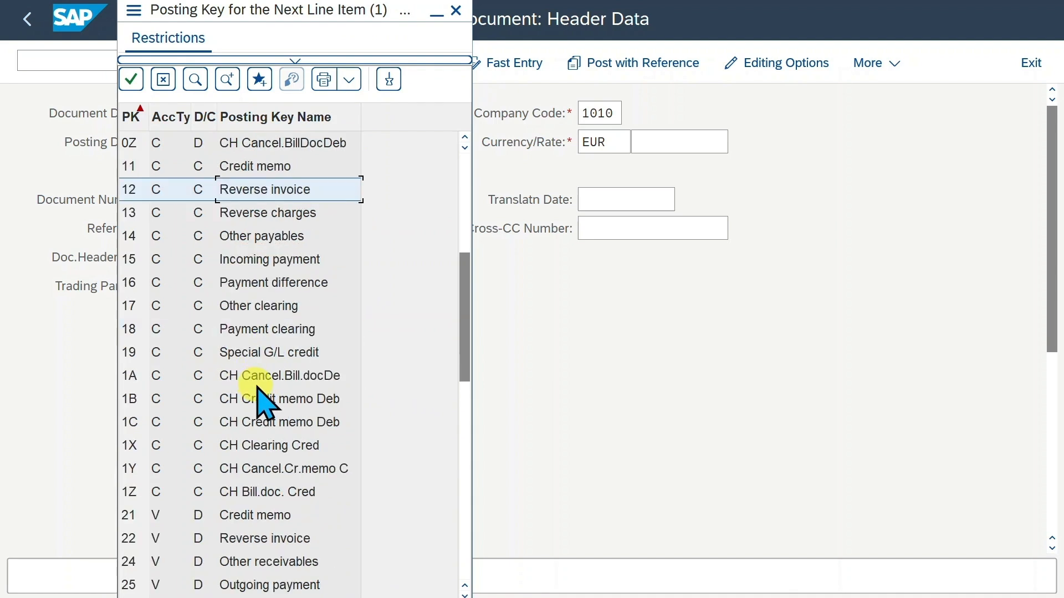
scroll(263, 399, down, 4)
click(254, 418)
scroll(277, 454, down, 4)
click(277, 468)
scroll(305, 549, down, 5)
click(451, 10)
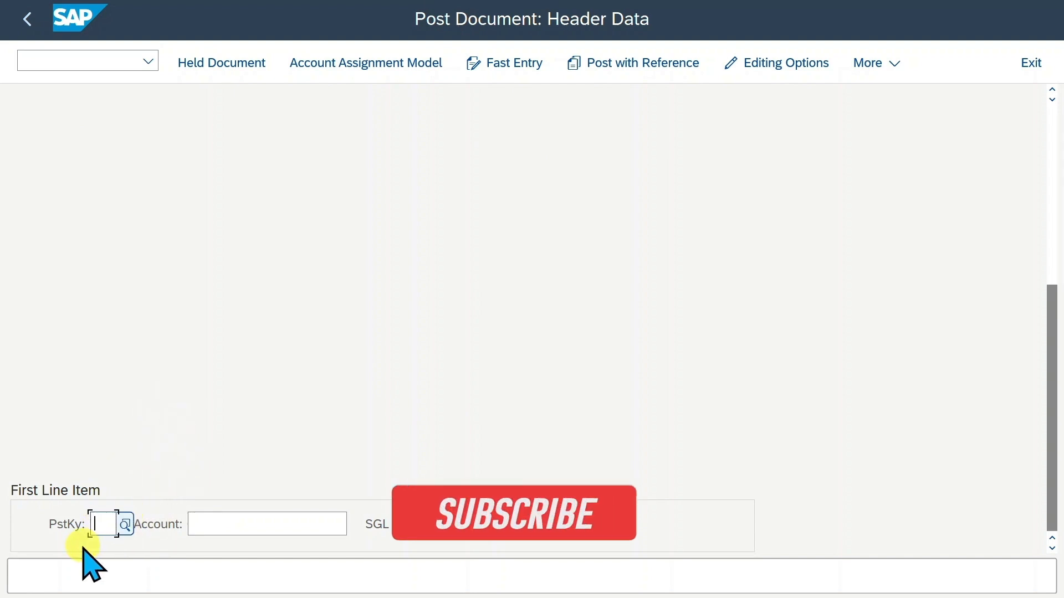
Step: Set the first line item's posting key to 40 and view the G/L account search options
text(40)
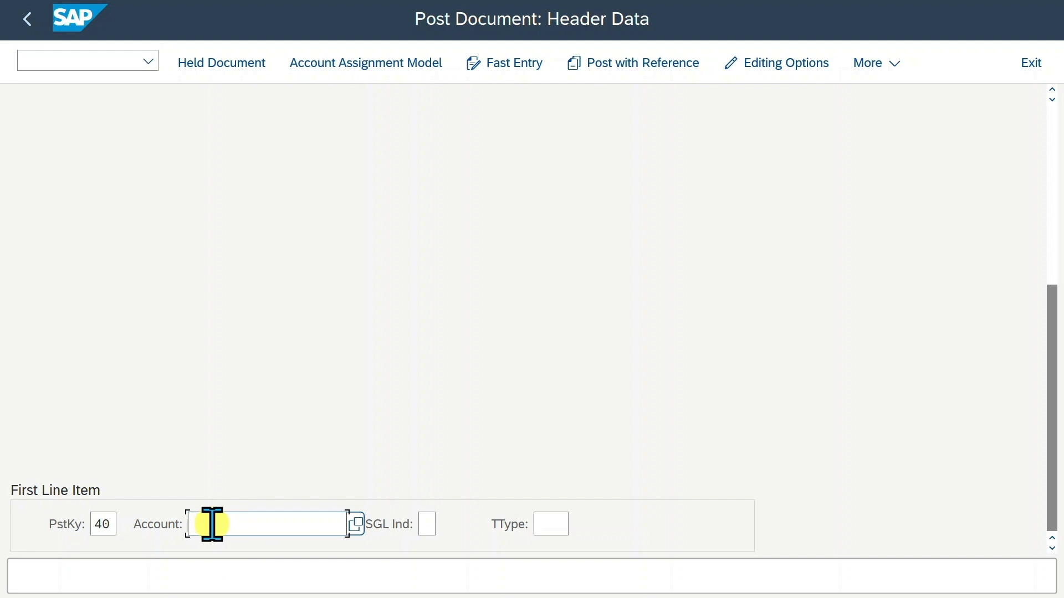
click(103, 524)
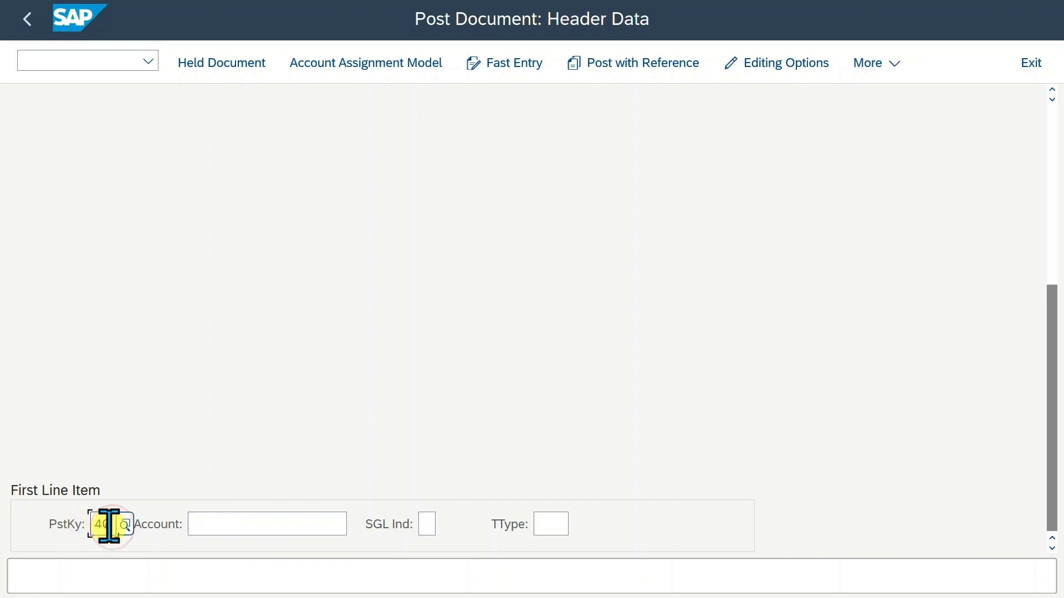
click(268, 519)
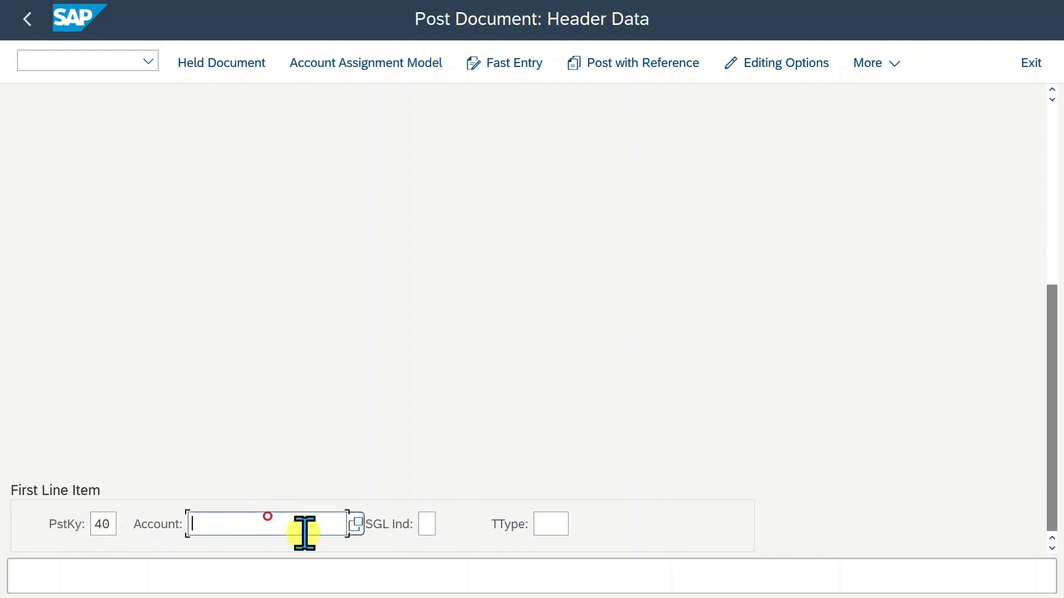
click(353, 525)
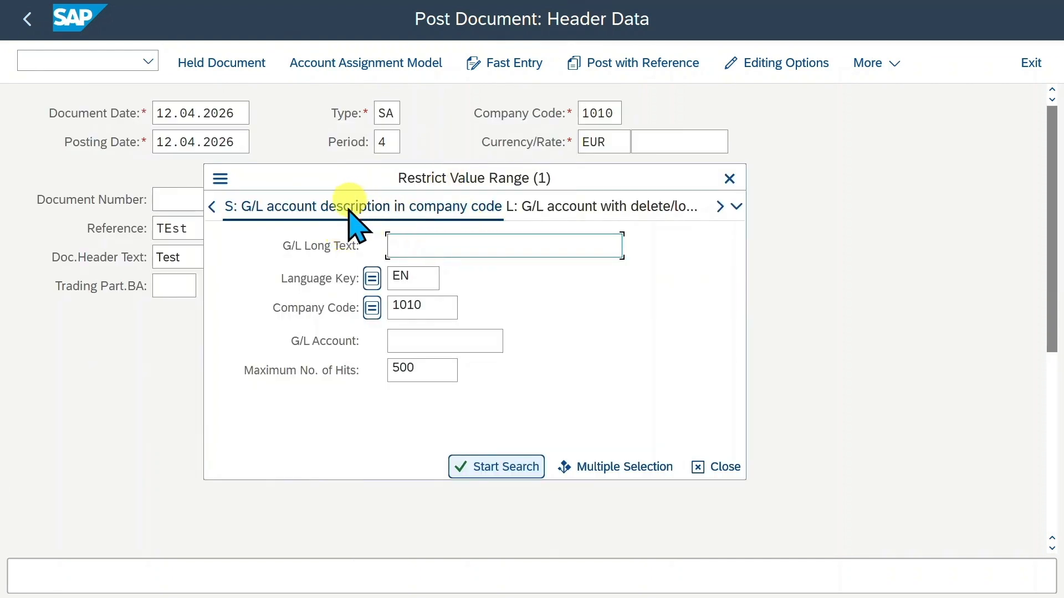
click(729, 178)
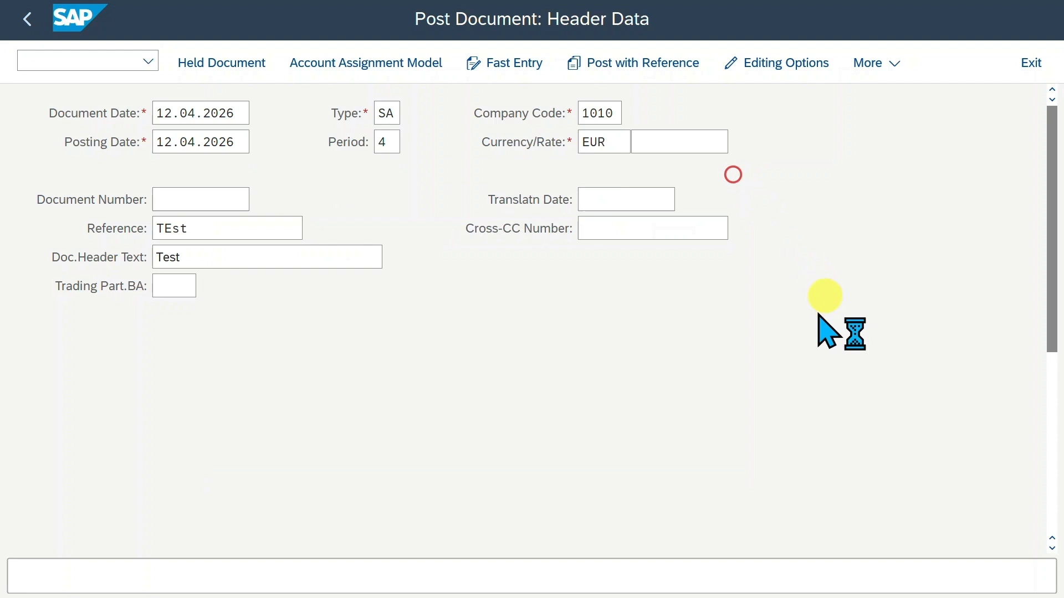
Step: Pick posting key 11 (Credit memo) for the first line item and view the customer account search options
double_click(108, 524)
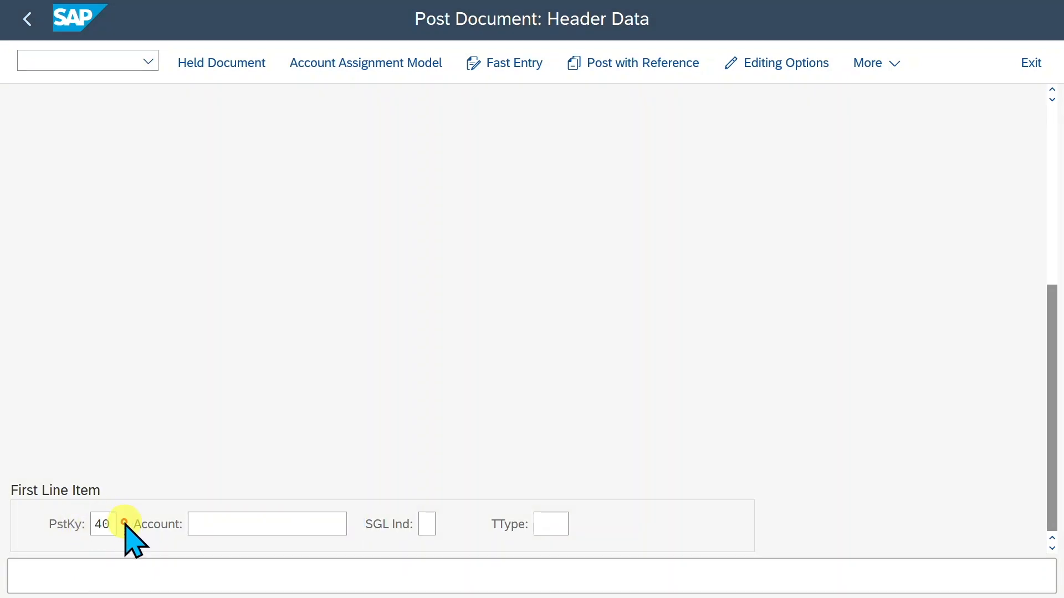
click(124, 523)
double_click(228, 490)
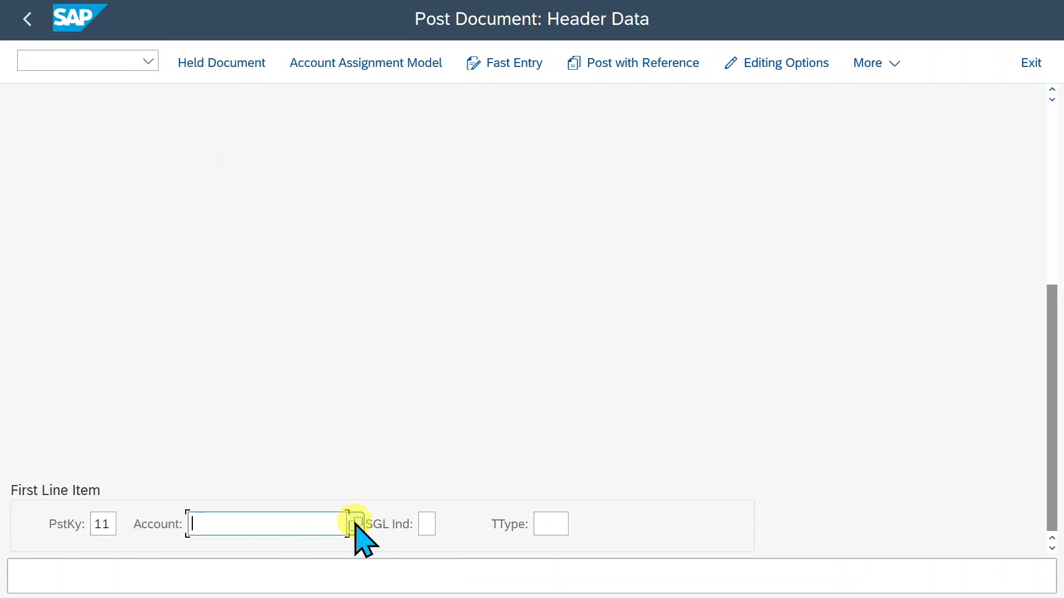
click(354, 522)
click(360, 148)
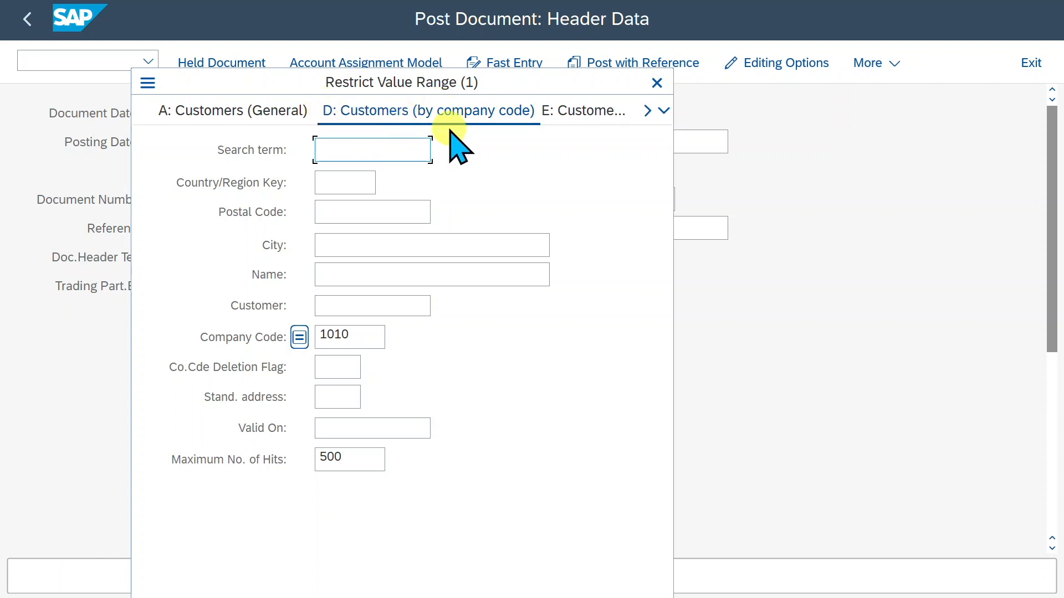
click(656, 83)
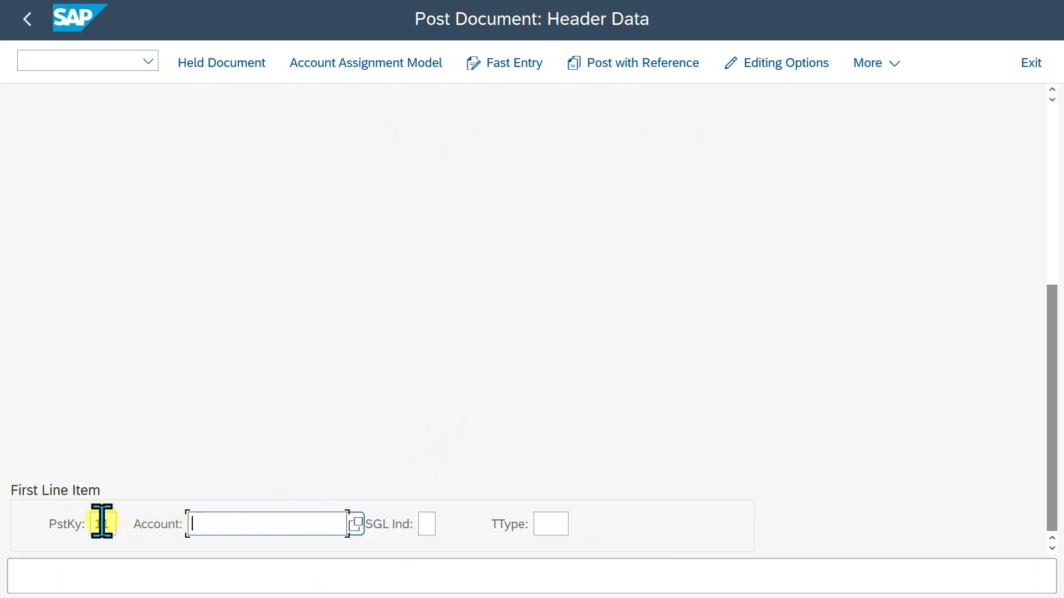
Step: Set the first line item's posting key to 40 and enter the bank G/L account number
double_click(111, 524)
text(40)
key(Tab)
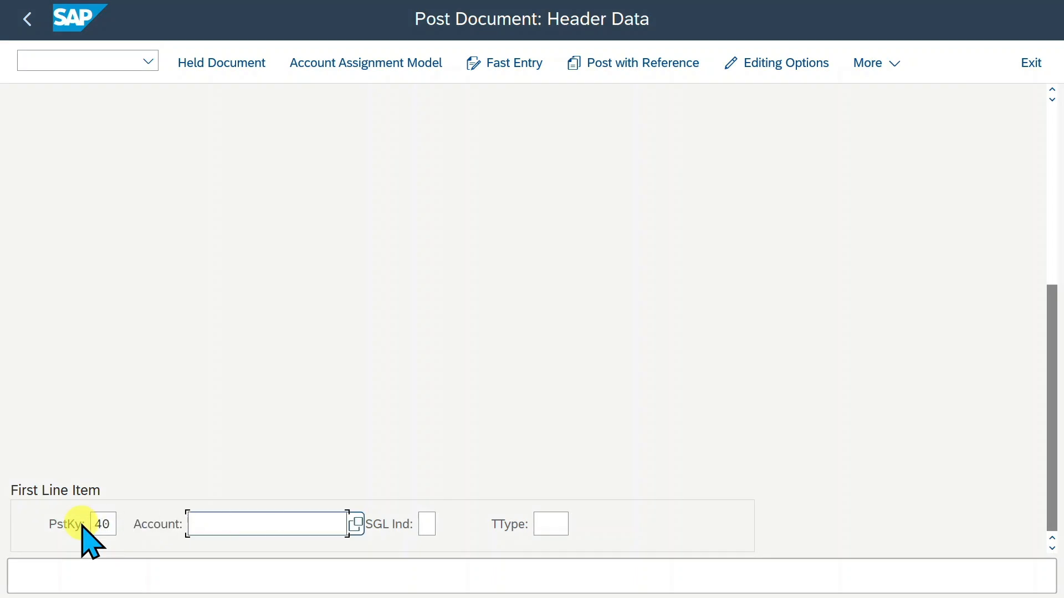
text(ban)
text(k)
click(270, 523)
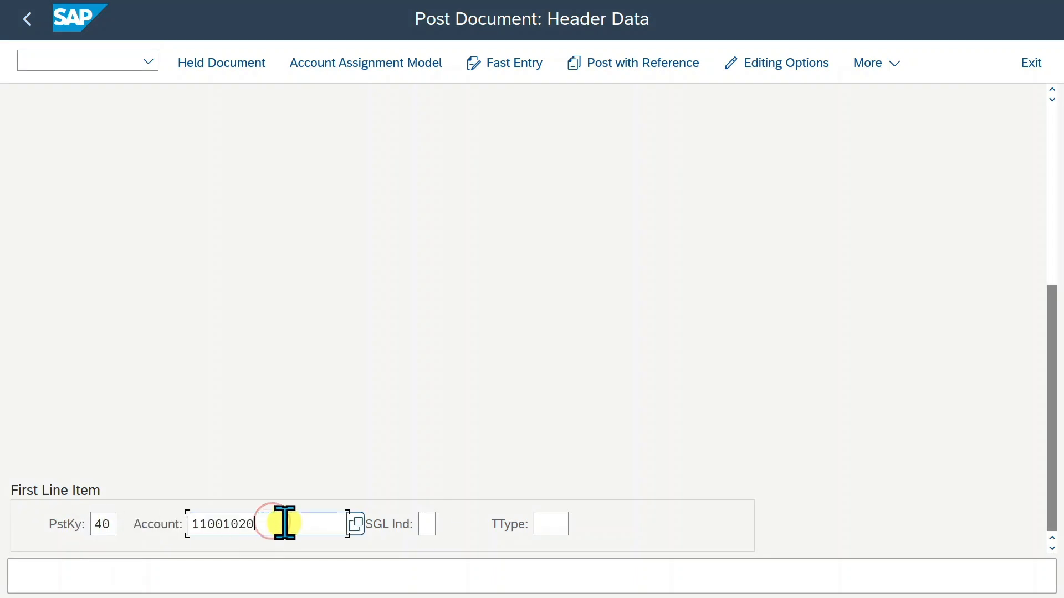
click(423, 530)
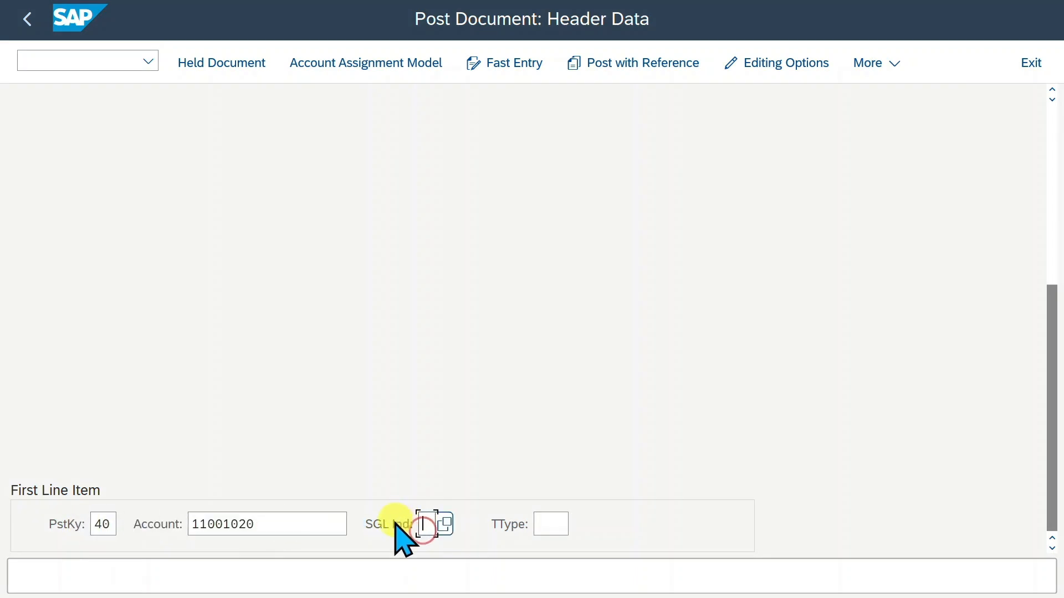
click(430, 527)
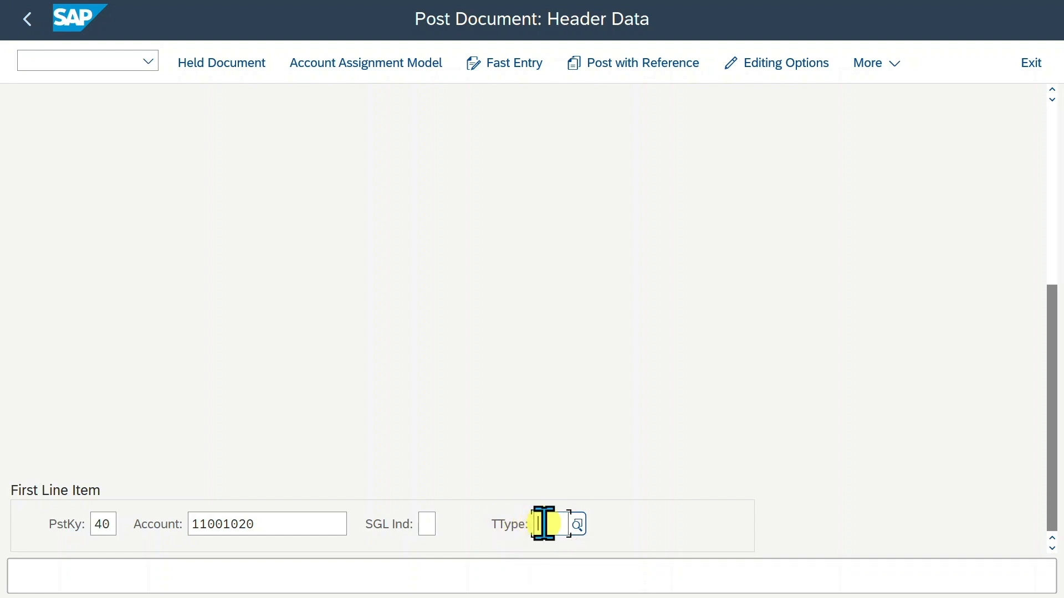
Step: Examine the list of available transaction types for the first line item, and leave the field empty
click(578, 524)
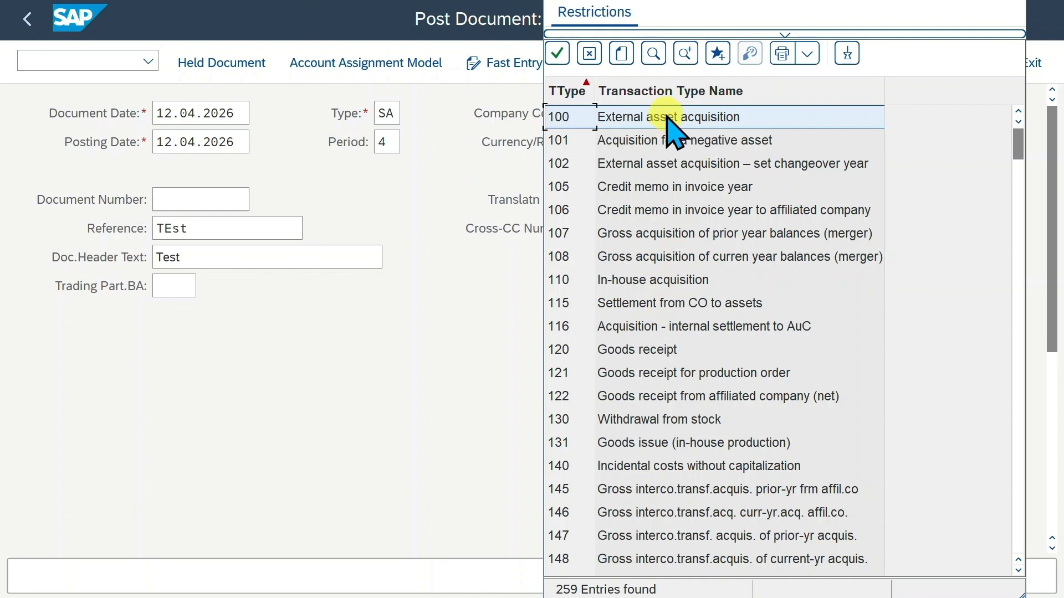
scroll(693, 233, down, 5)
scroll(694, 284, down, 3)
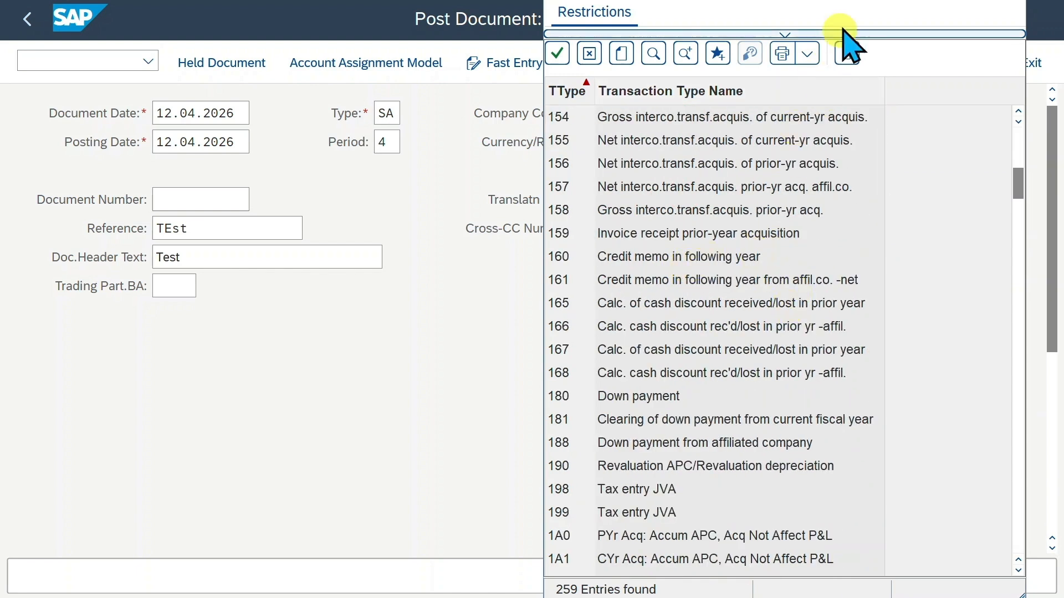
key(Escape)
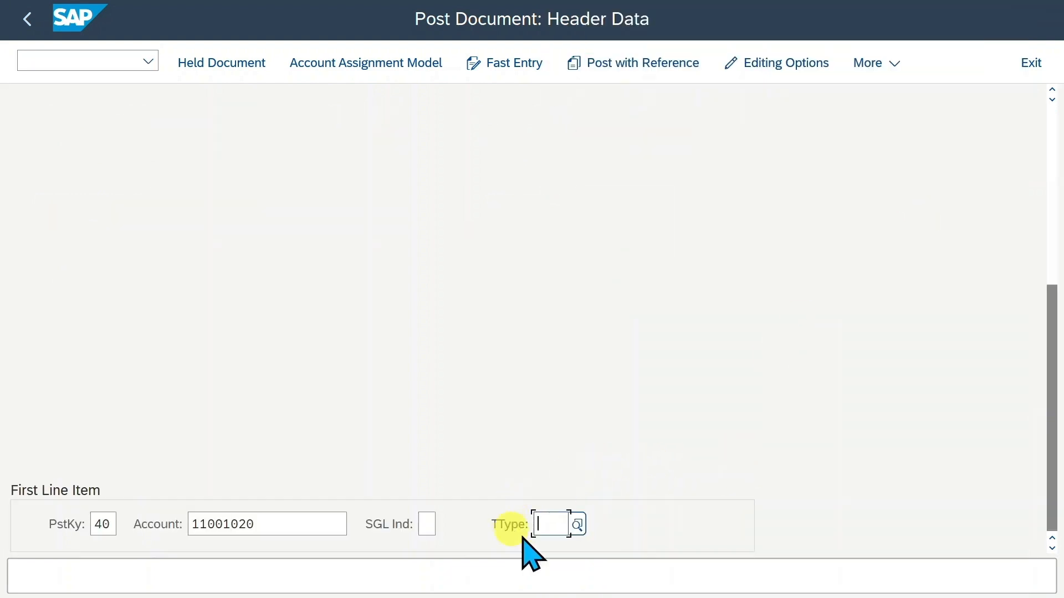
Step: Proceed to the first item's G/L account details and enter an amount of 1000 EUR
key(Return)
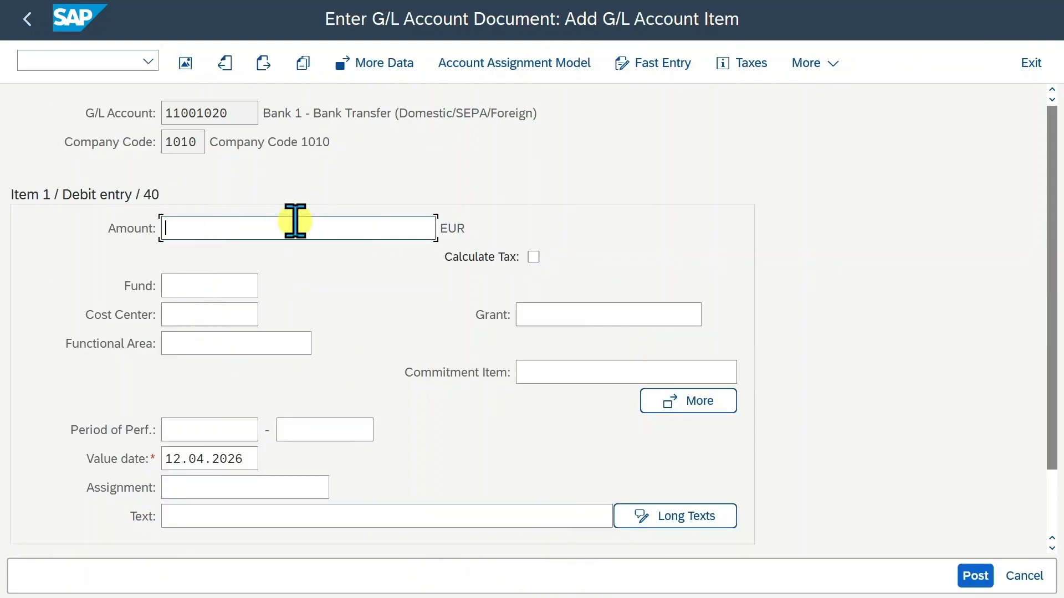
text(1000)
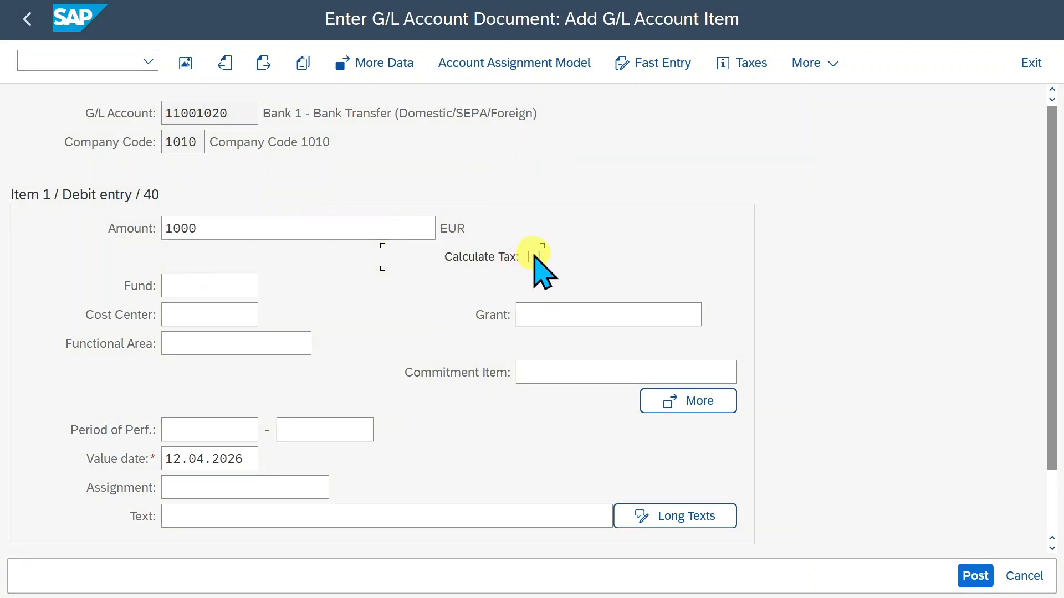
Step: Review the debit item's fund, cost center, functional area, grant, commitment item and period of performance fields
click(173, 288)
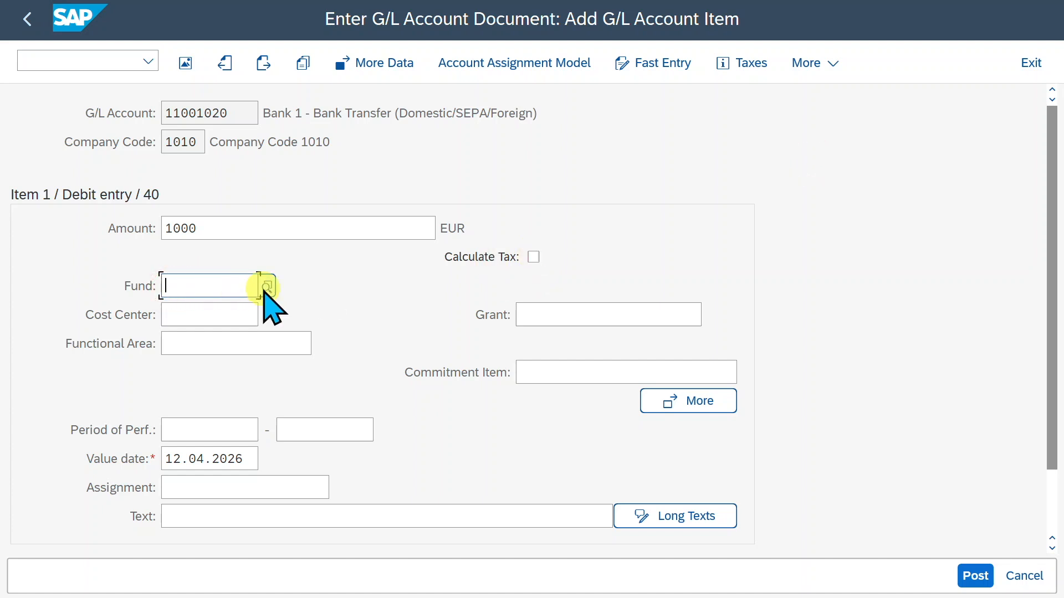
click(211, 313)
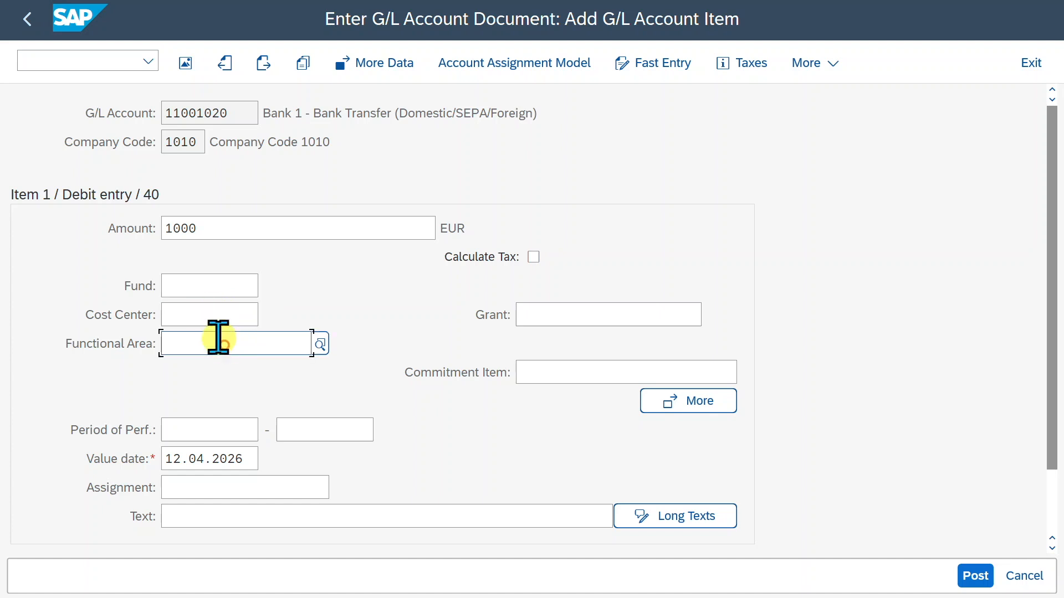
click(568, 318)
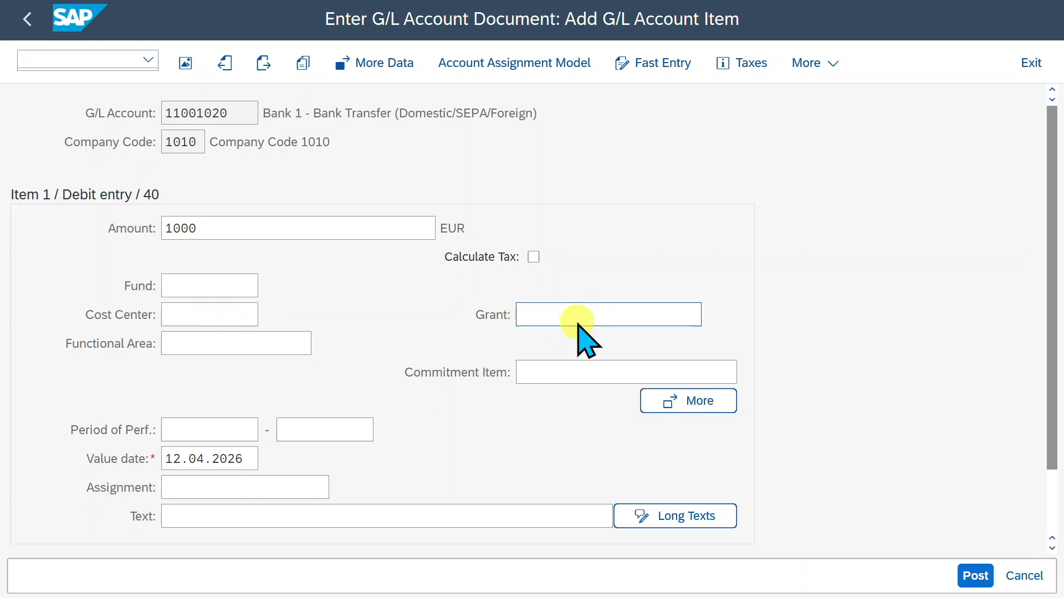
scroll(577, 354, down, 2)
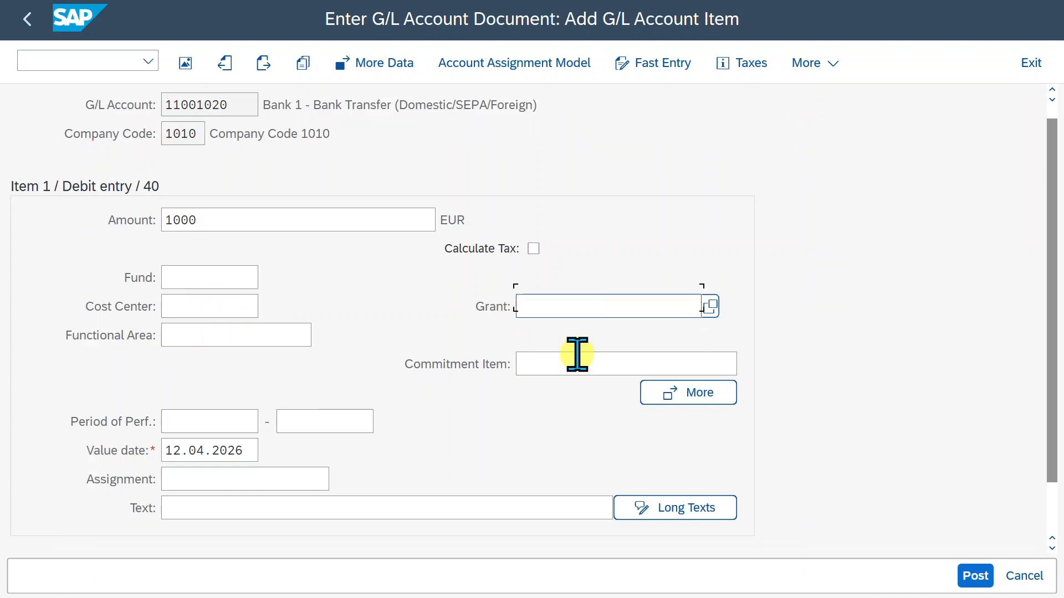
click(576, 318)
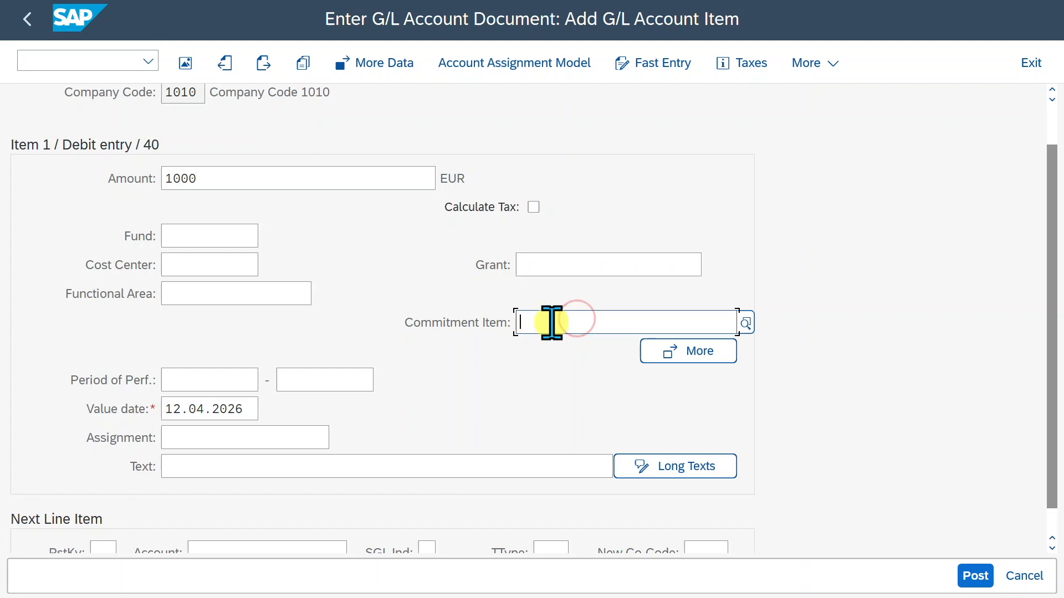
scroll(546, 331, up, 2)
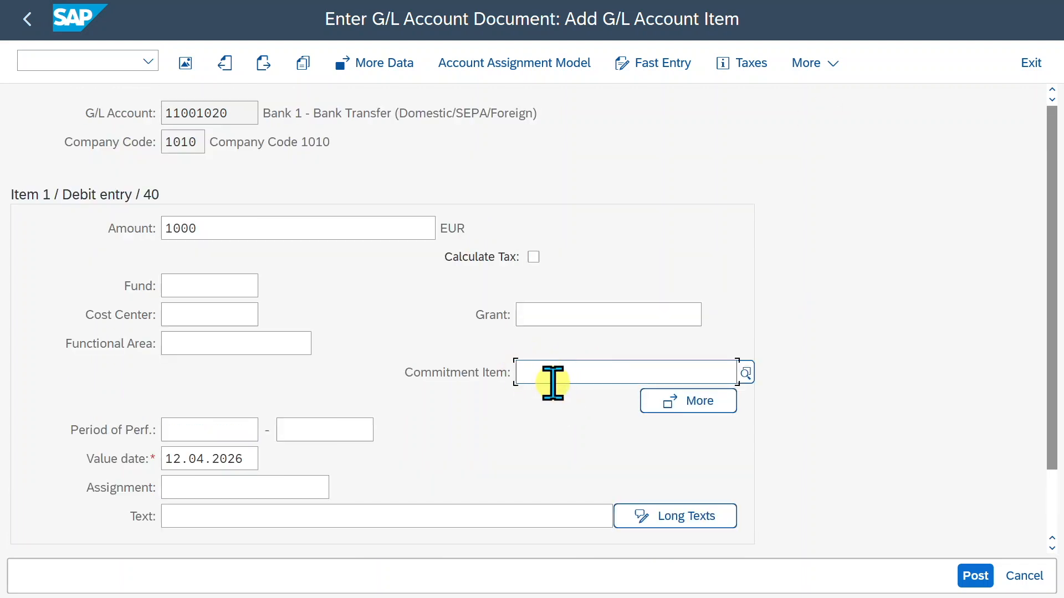
scroll(554, 388, down, 3)
click(224, 352)
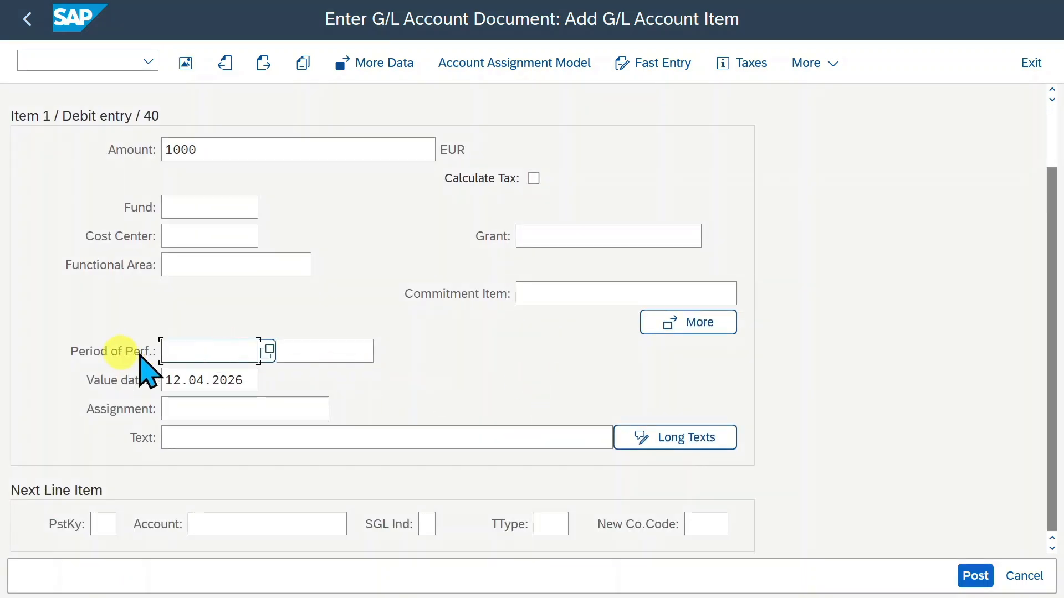
scroll(229, 369, up, 1)
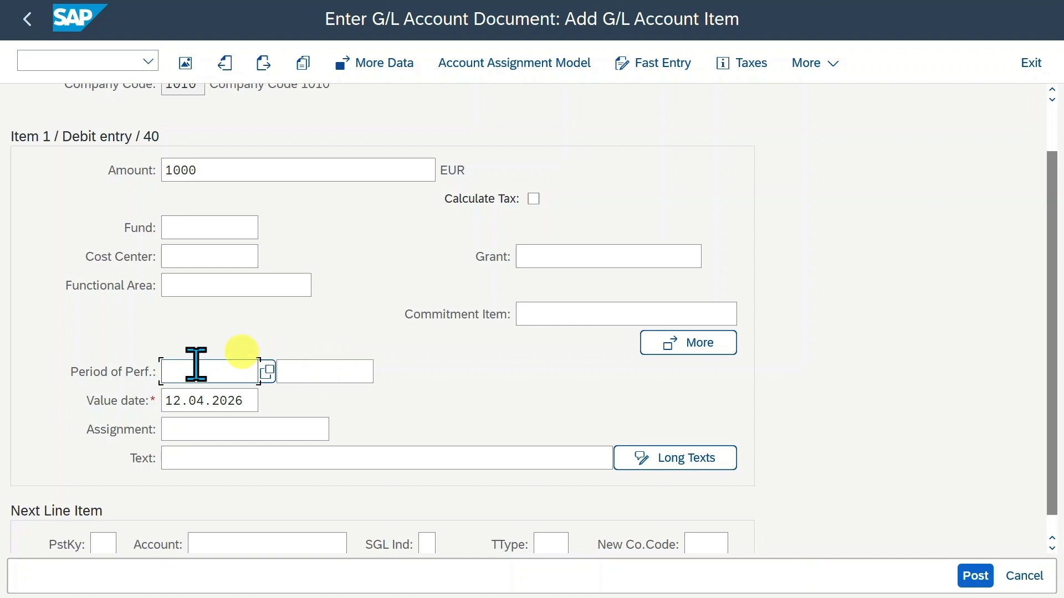
Step: Review the debit item's value date and assignment fields
click(254, 401)
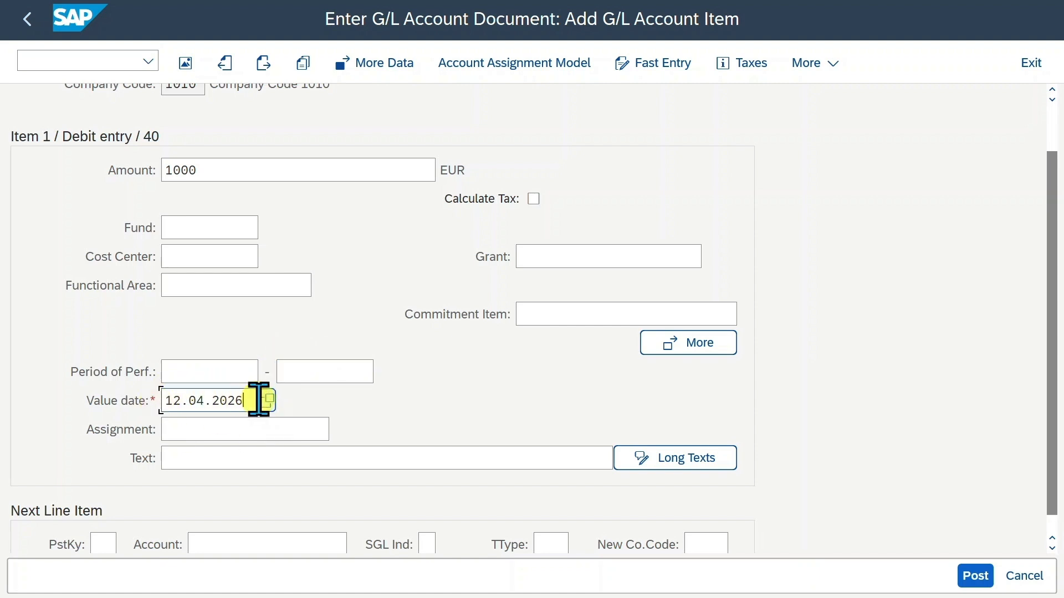
drag(247, 399, 147, 398)
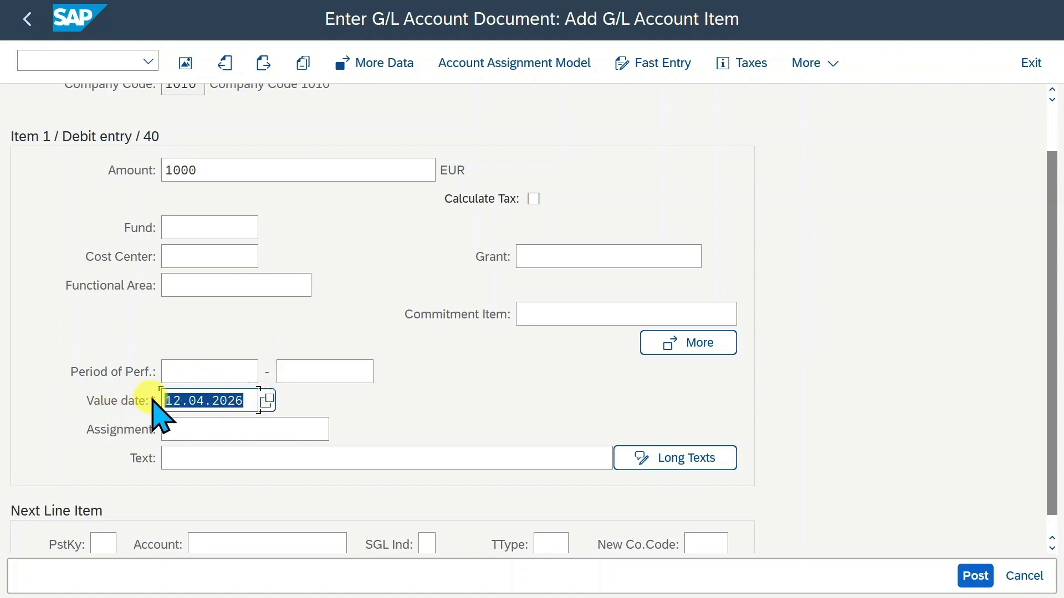
click(256, 400)
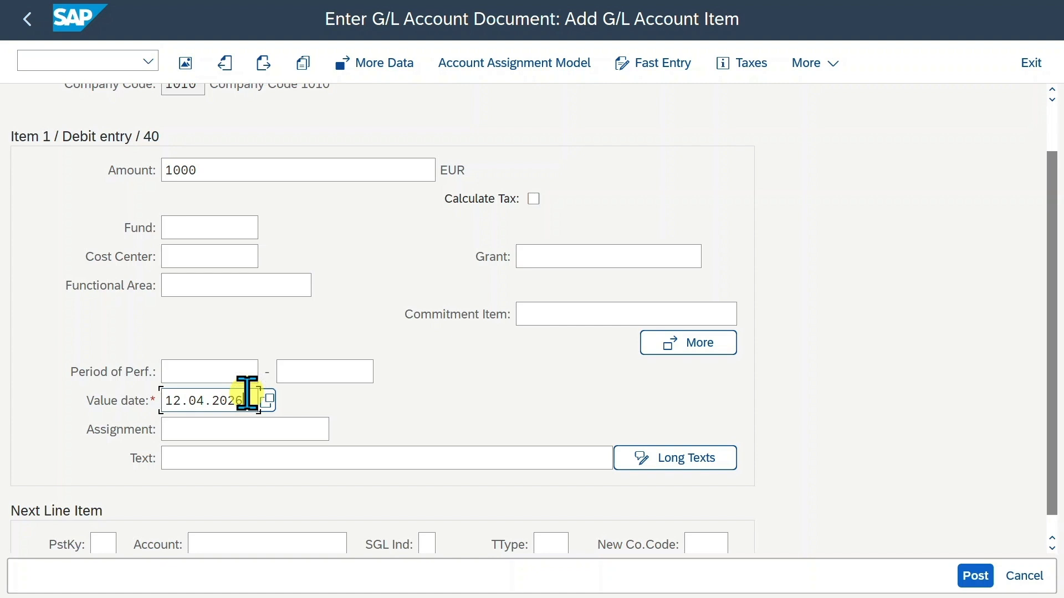
scroll(304, 406, down, 1)
click(304, 406)
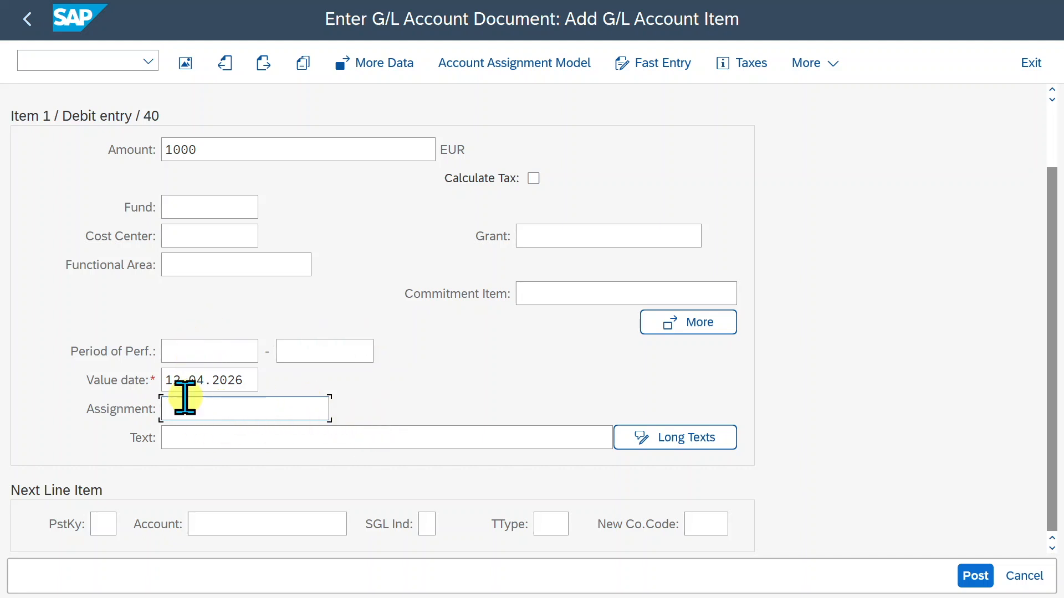
click(262, 407)
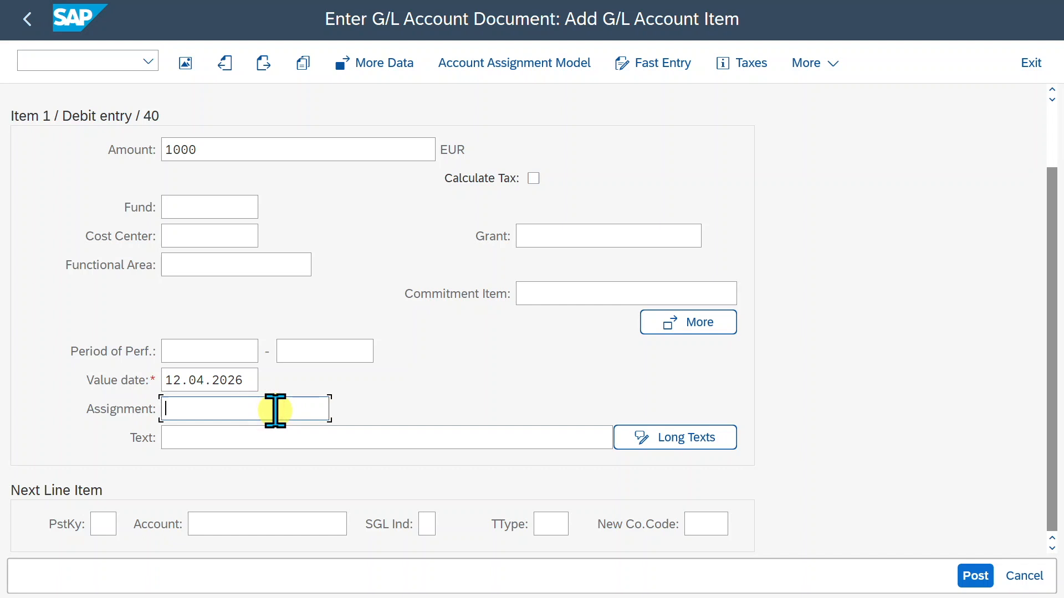
Step: Enter "text" as the debit item's text and check the long texts option
click(224, 435)
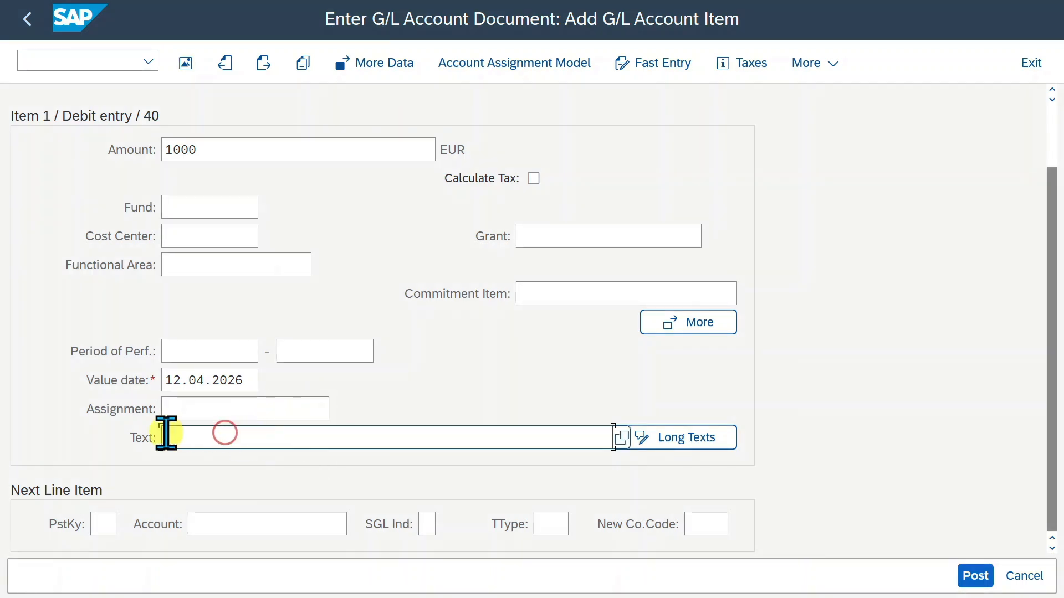
text(text)
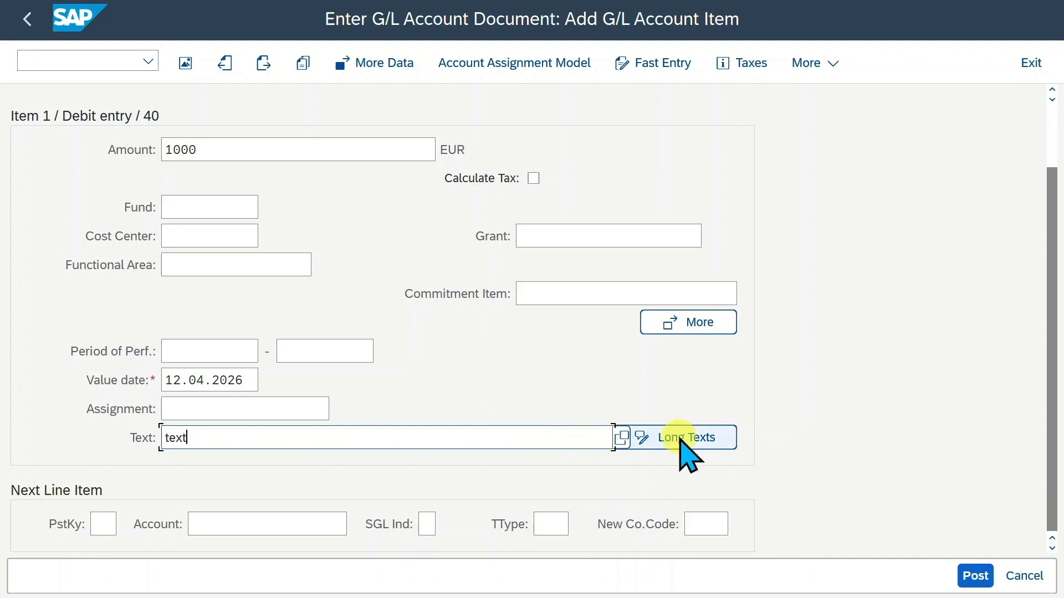
click(695, 450)
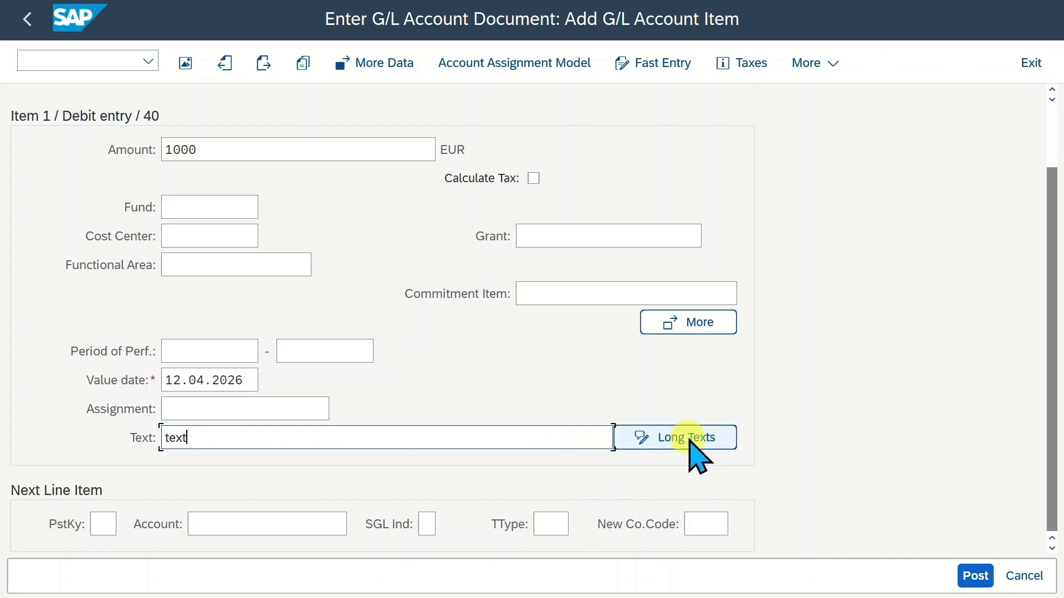
Step: View the additional account assignment fields in the debit item's coding block, including the partner, and close it
click(670, 325)
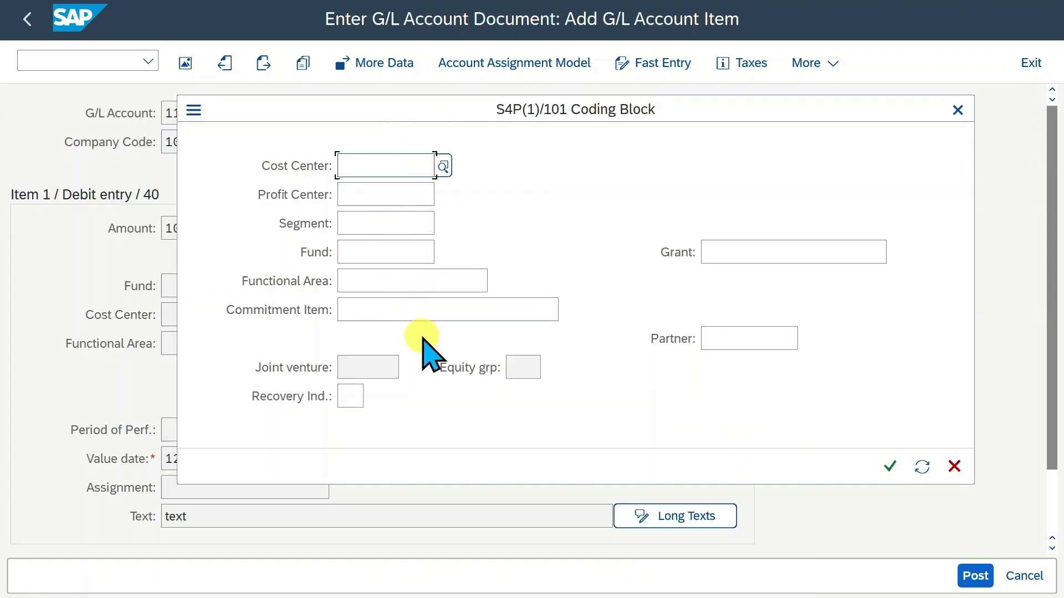
click(736, 339)
click(957, 110)
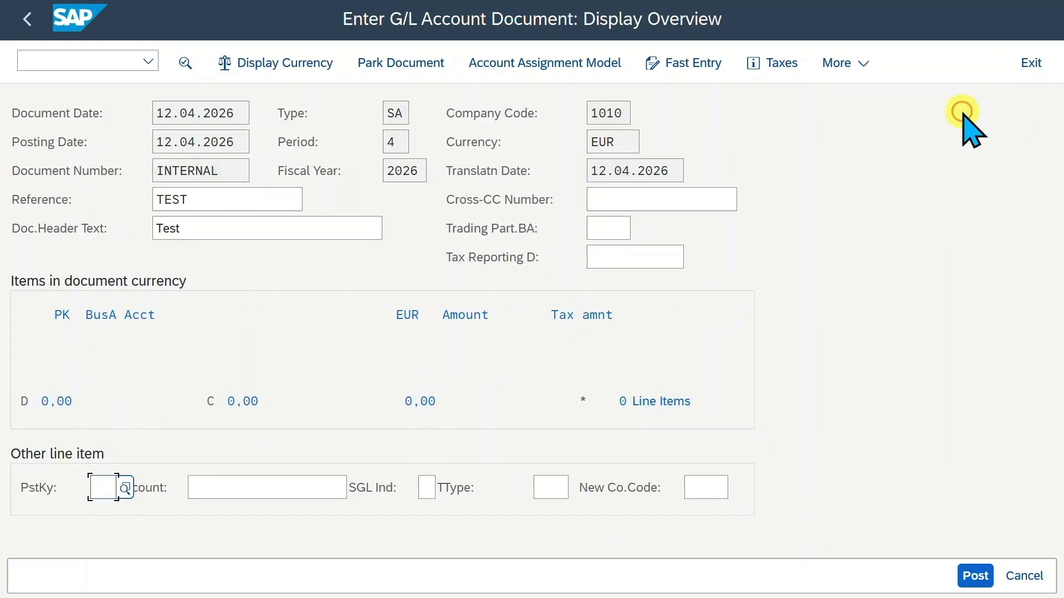
Step: Set the next line item's posting key to 50 and enter the petty cash G/L account number
click(100, 527)
text(50)
key(Tab)
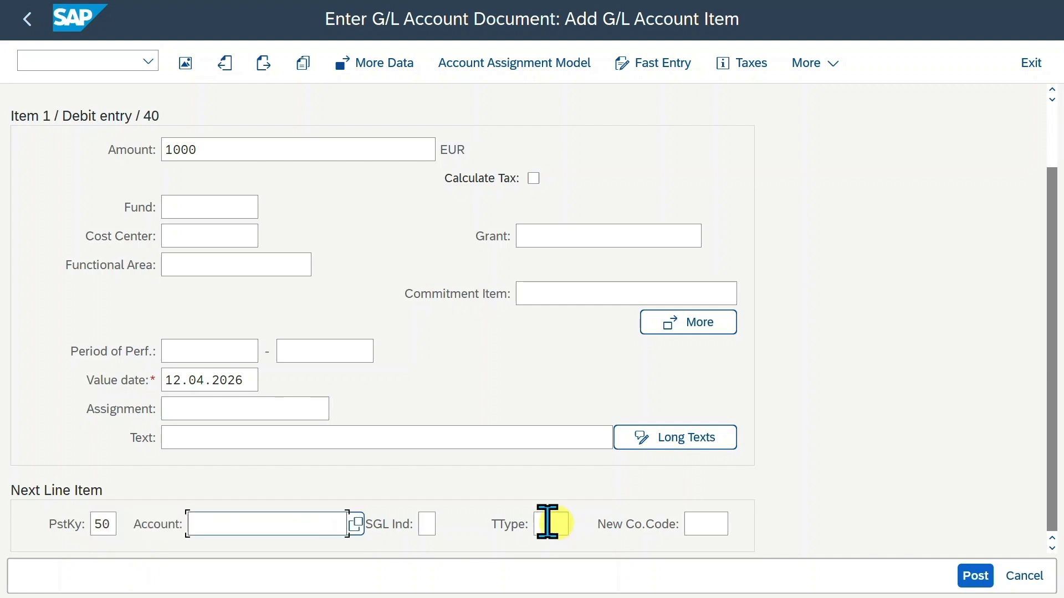
text(10010000)
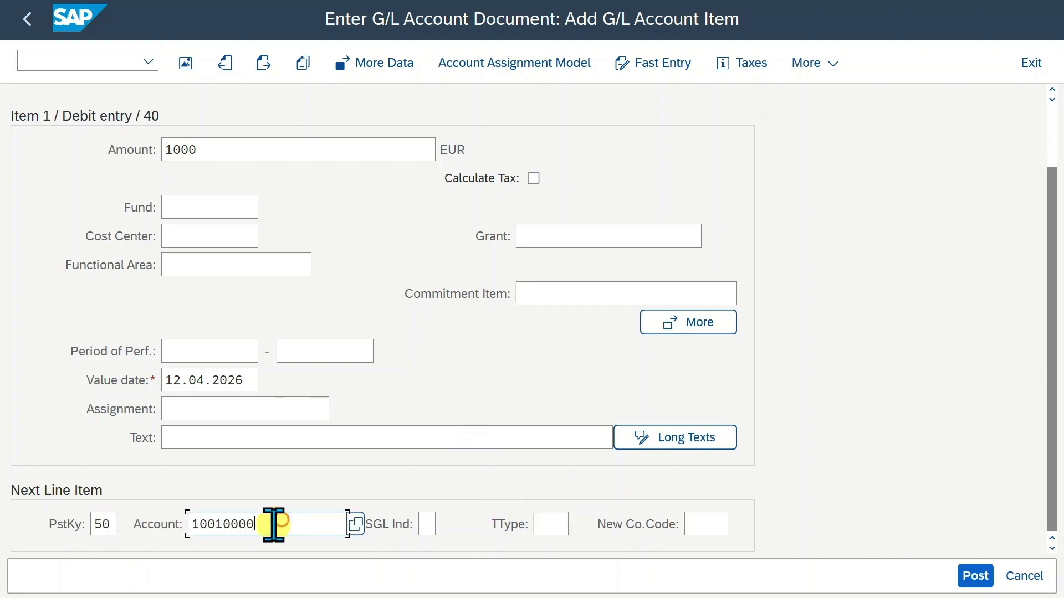
drag(280, 521, 191, 523)
click(277, 526)
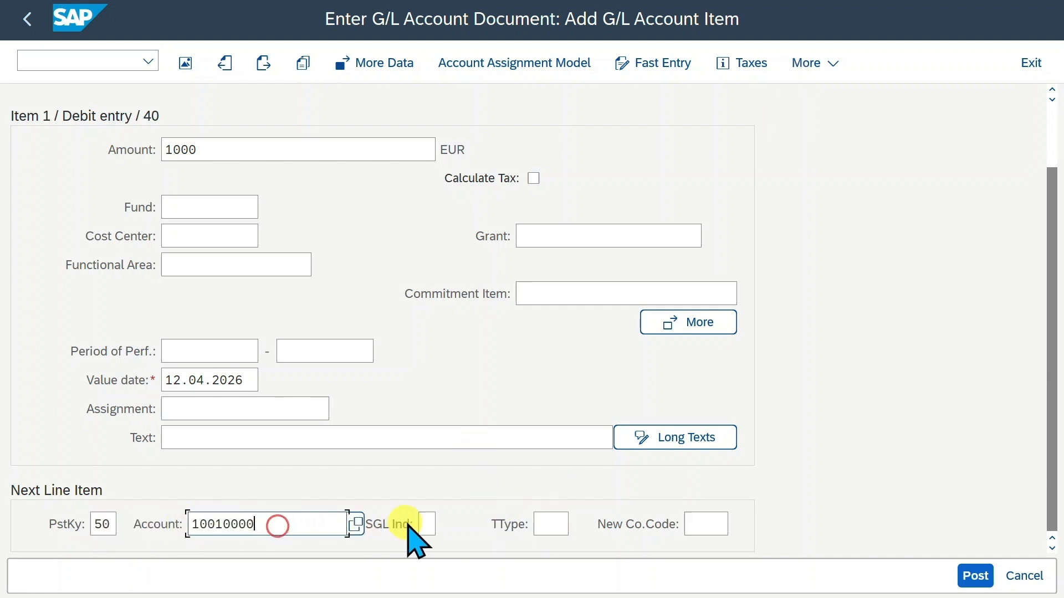
key(Tab)
click(548, 524)
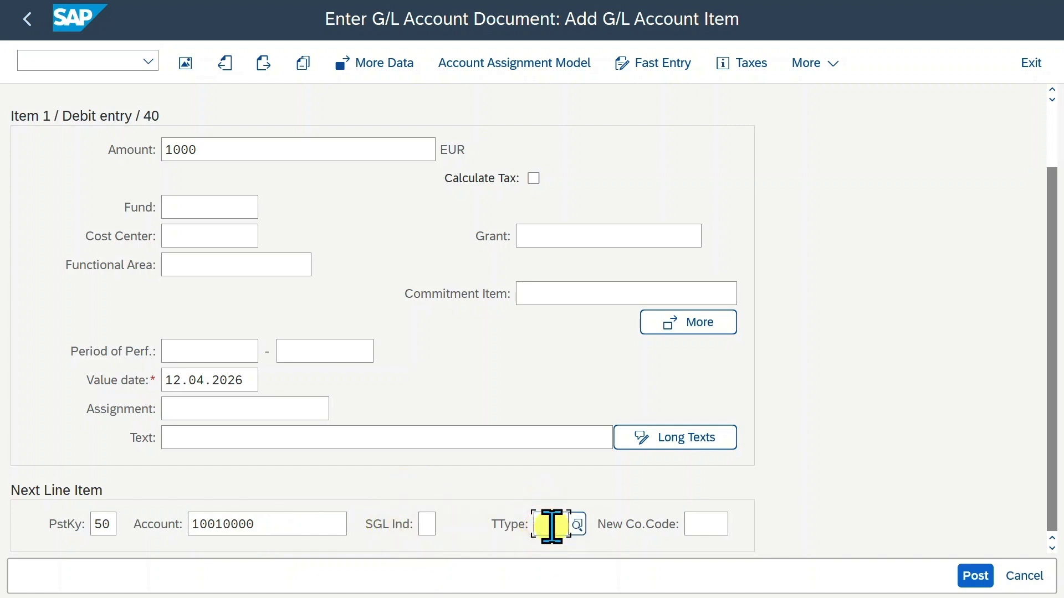
key(Tab)
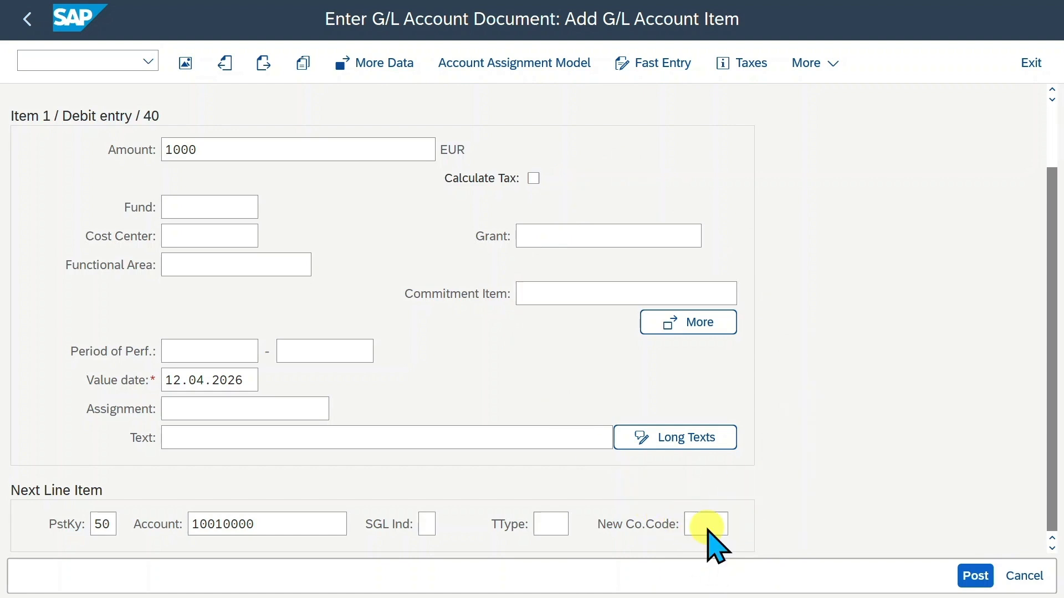
Step: Proceed to the second item's details and enter a credit amount of 1000 EUR
key(Return)
text(100)
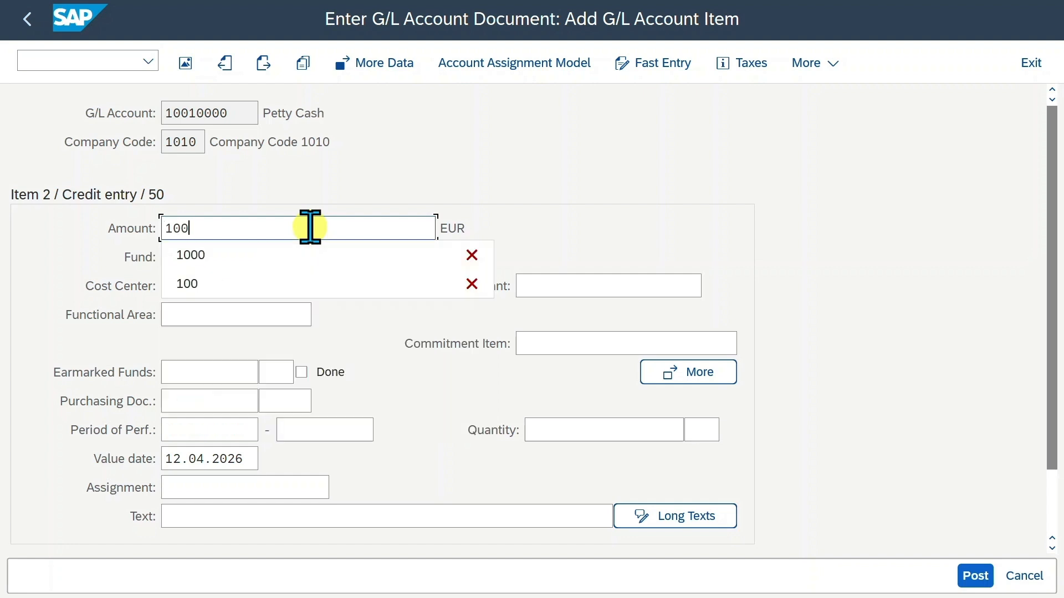
key(Return)
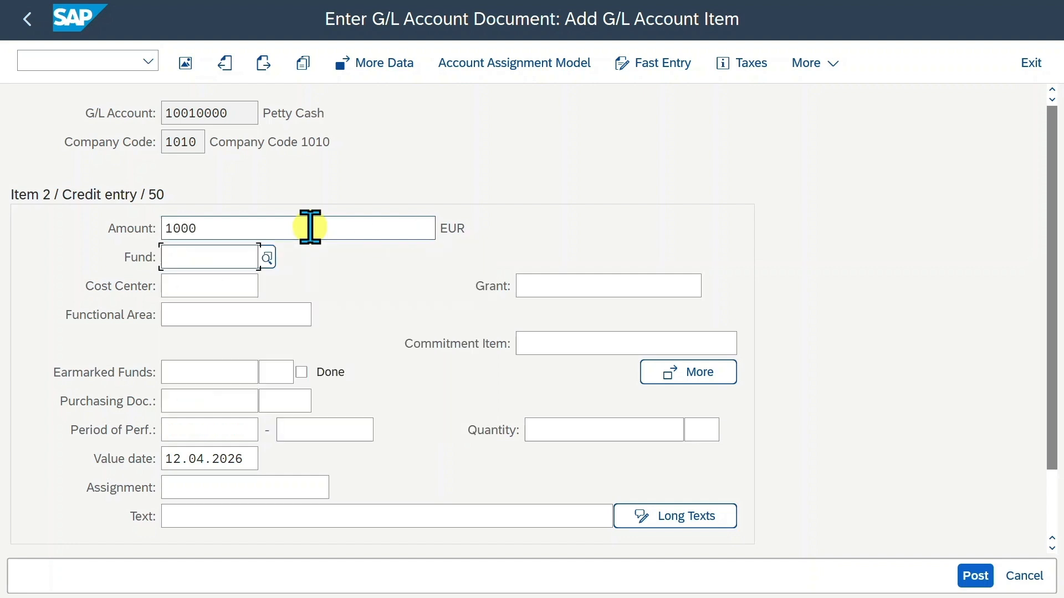
Step: Review the credit item's optional fields, from cost center and commitment item to earmarked funds, purchasing document, assignment and text
click(228, 281)
click(241, 317)
click(563, 275)
click(557, 344)
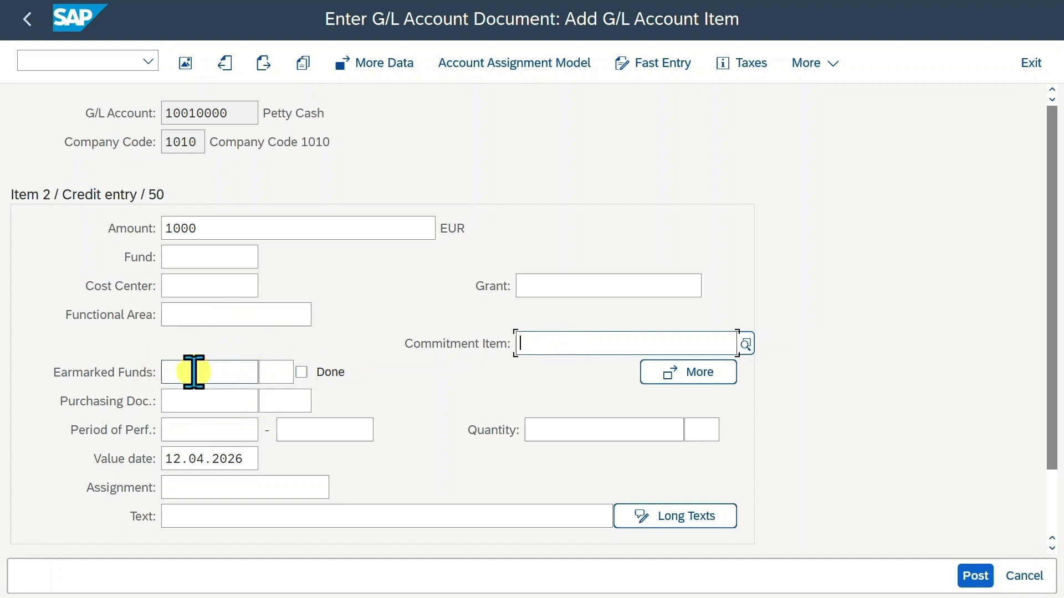
click(216, 375)
click(206, 401)
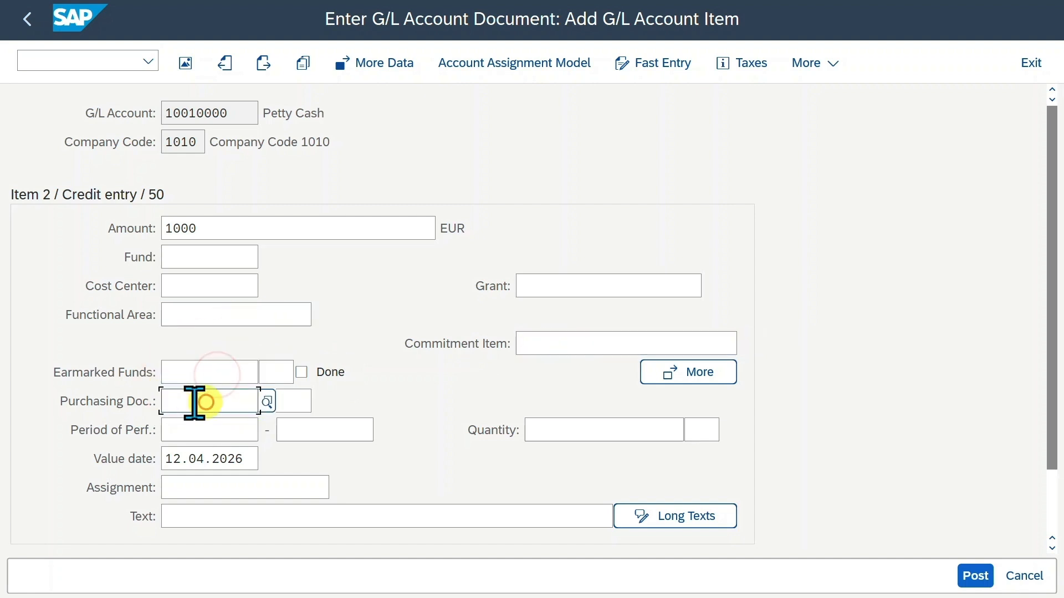
click(190, 430)
scroll(249, 413, down, 1)
click(273, 427)
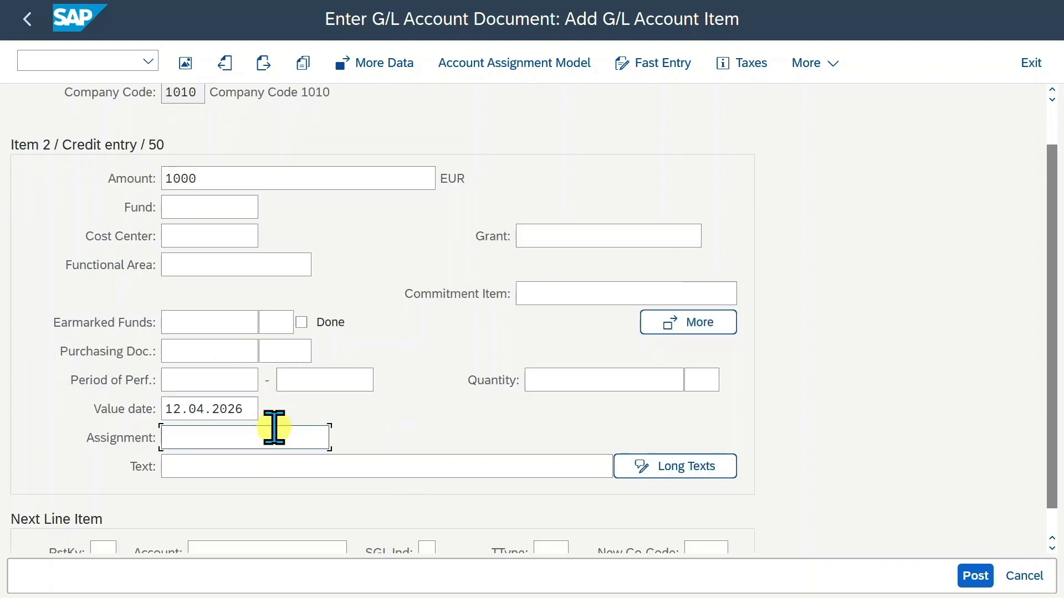
click(304, 465)
scroll(460, 379, down, 1)
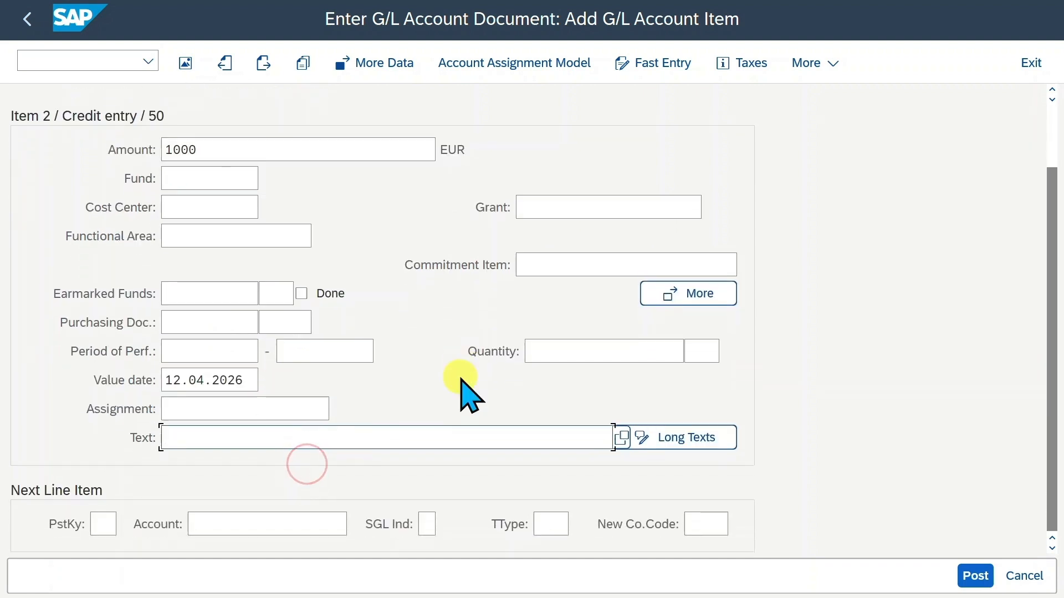
scroll(461, 379, up, 1)
scroll(460, 379, down, 1)
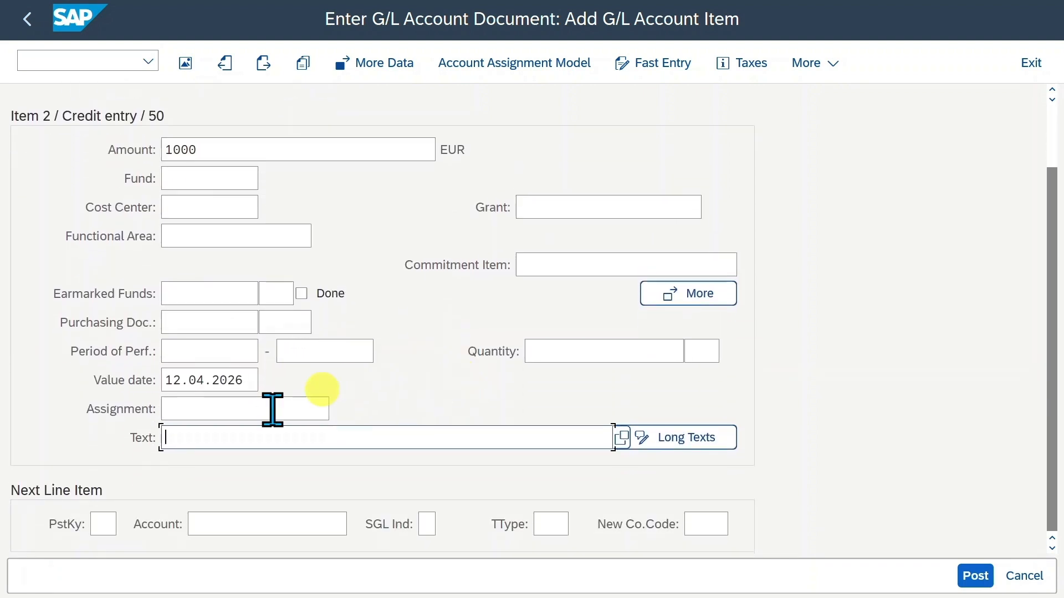
Step: View the additional details of the petty cash credit item, including its local and group currency amounts
click(99, 525)
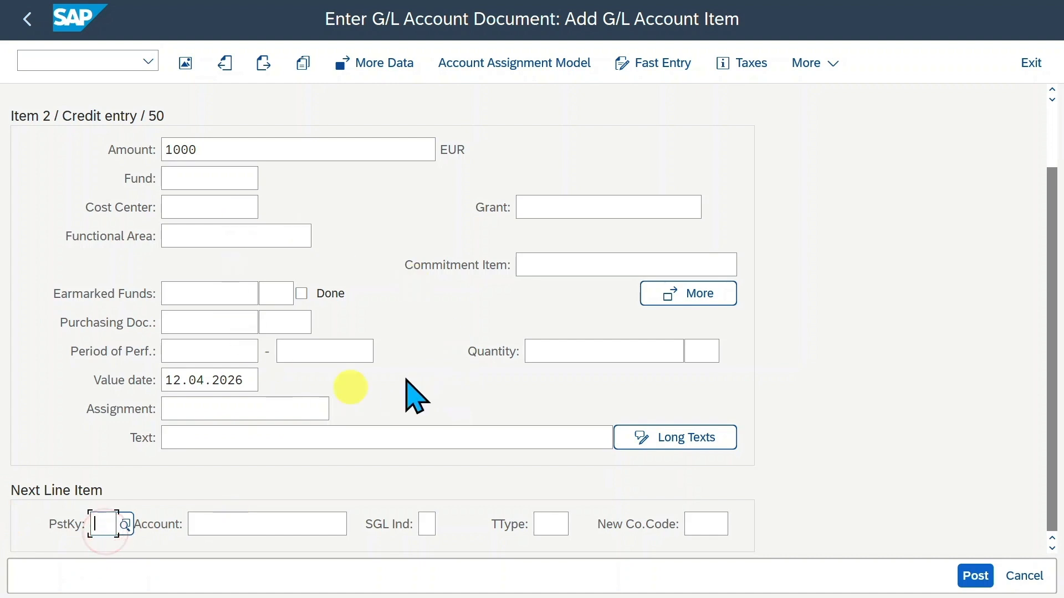
scroll(422, 372, up, 1)
scroll(429, 388, up, 2)
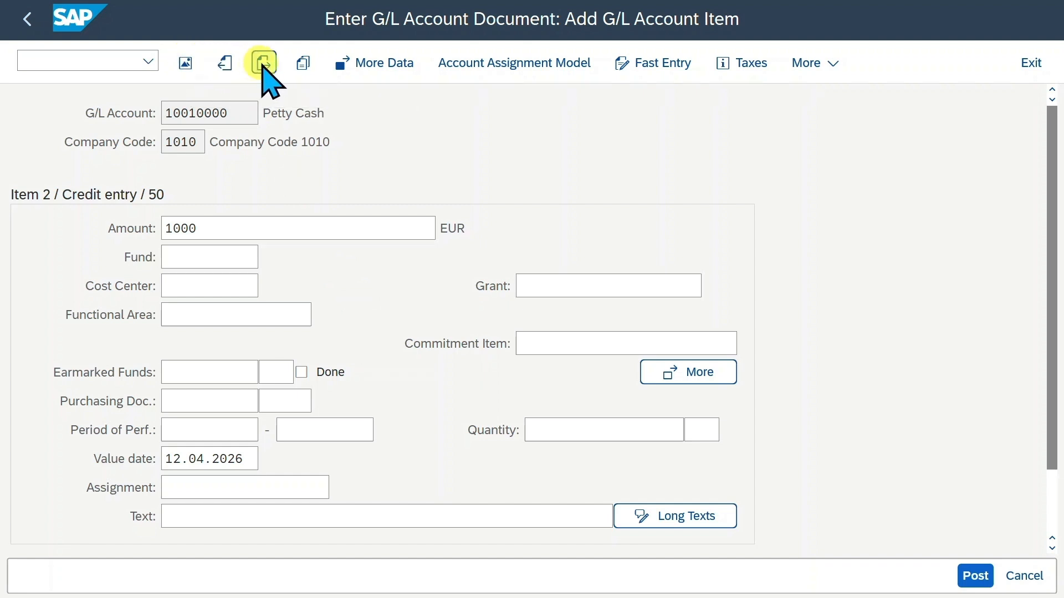
click(224, 64)
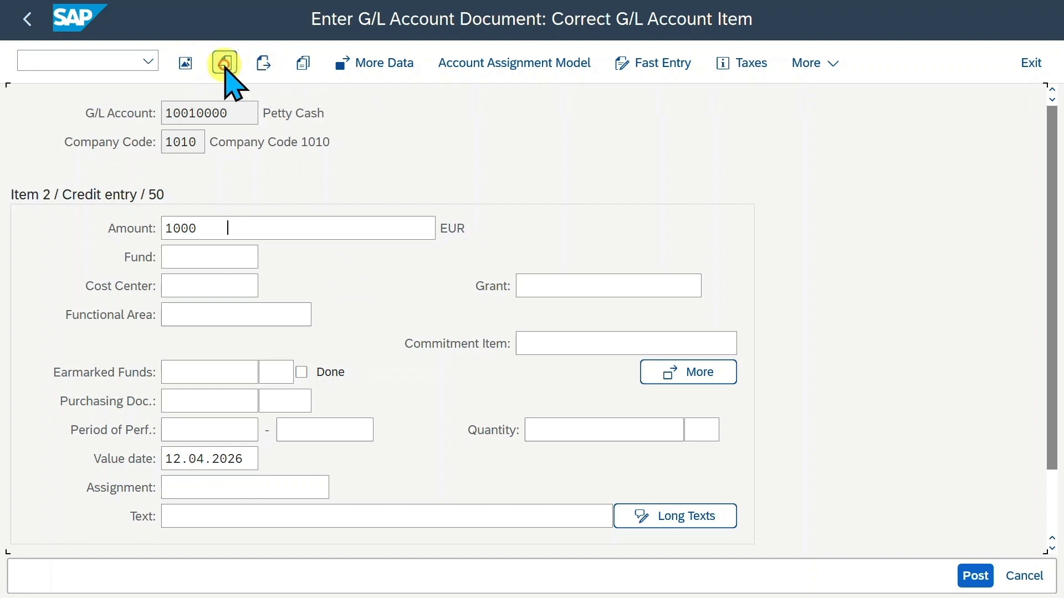
click(263, 63)
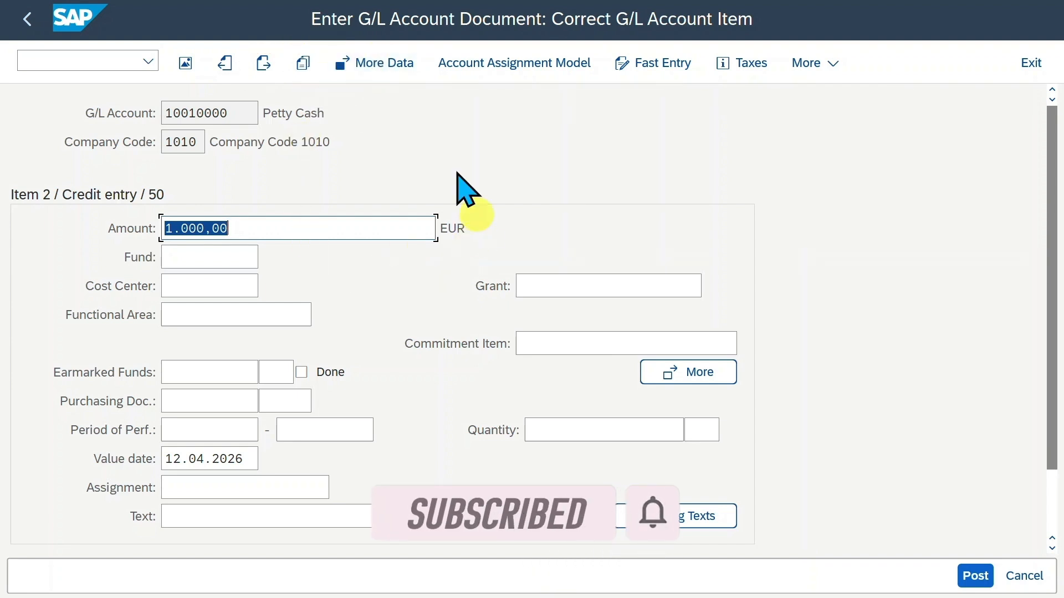
click(382, 63)
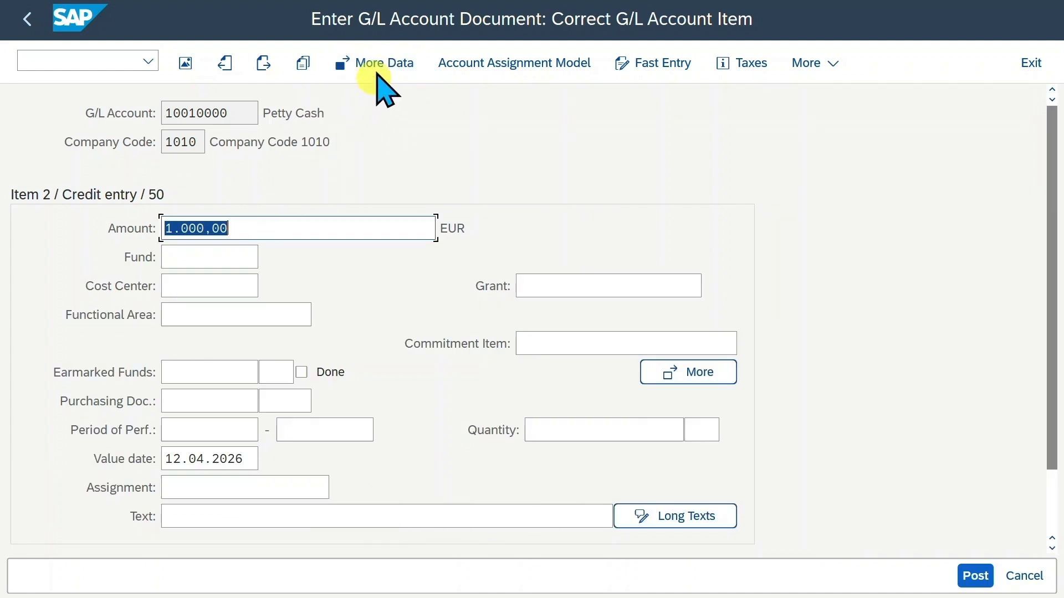
click(383, 64)
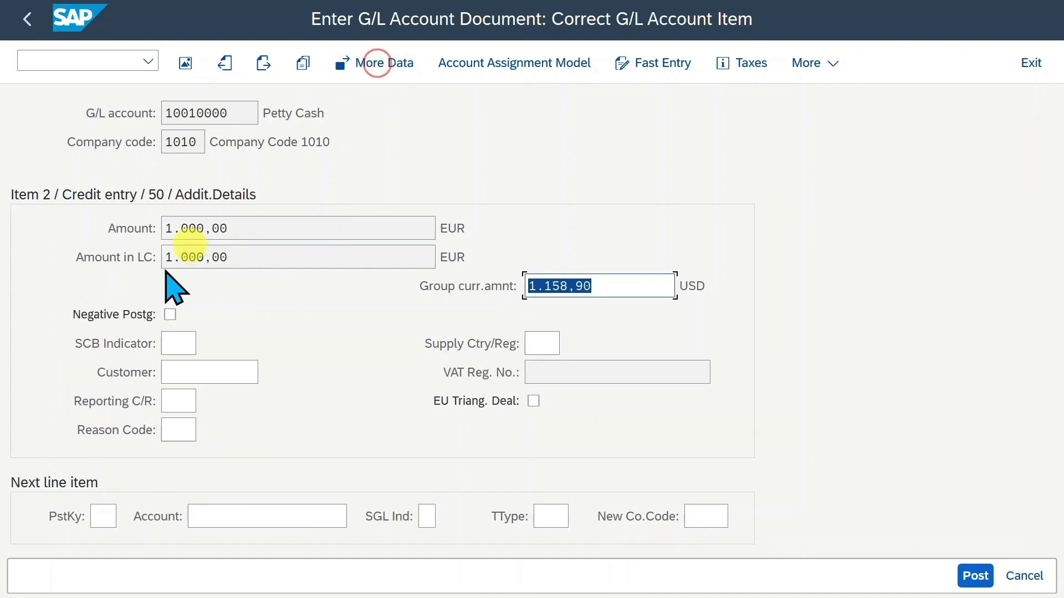
click(505, 227)
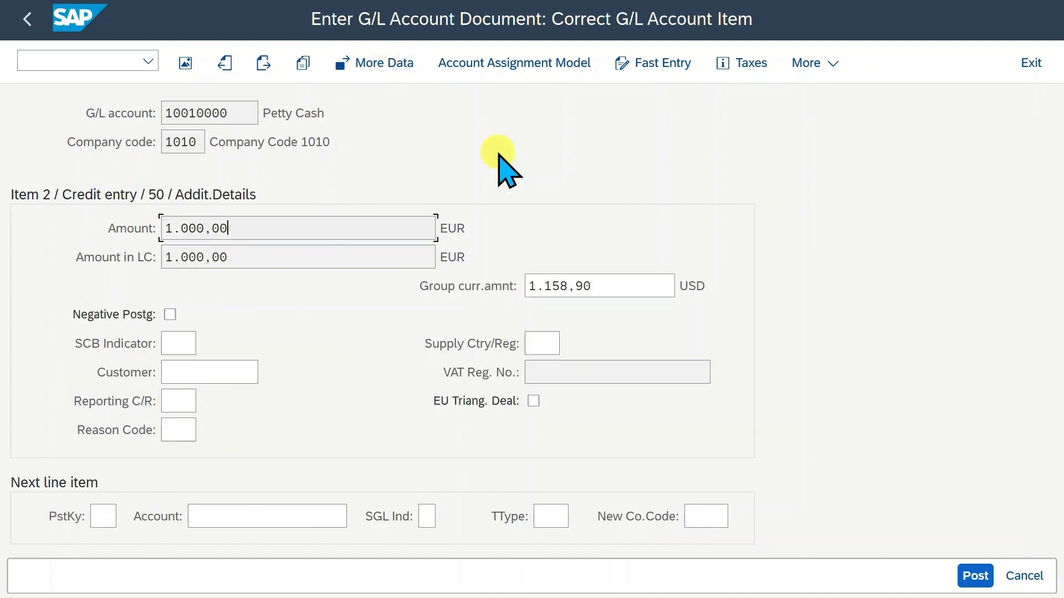
Step: Check the document's tax data screen, return to the item and display the document overview
click(763, 64)
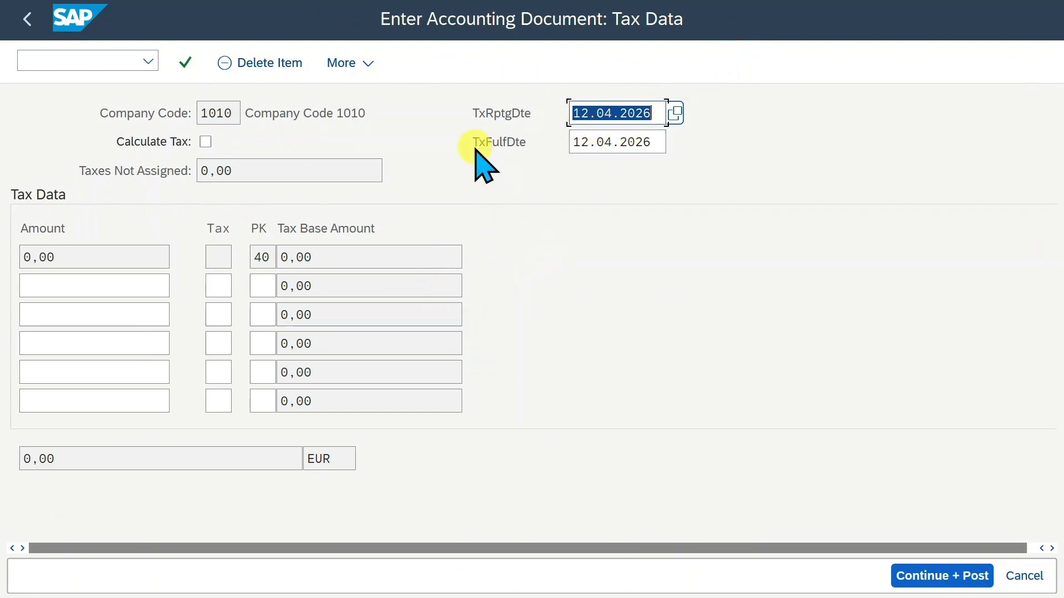
click(185, 63)
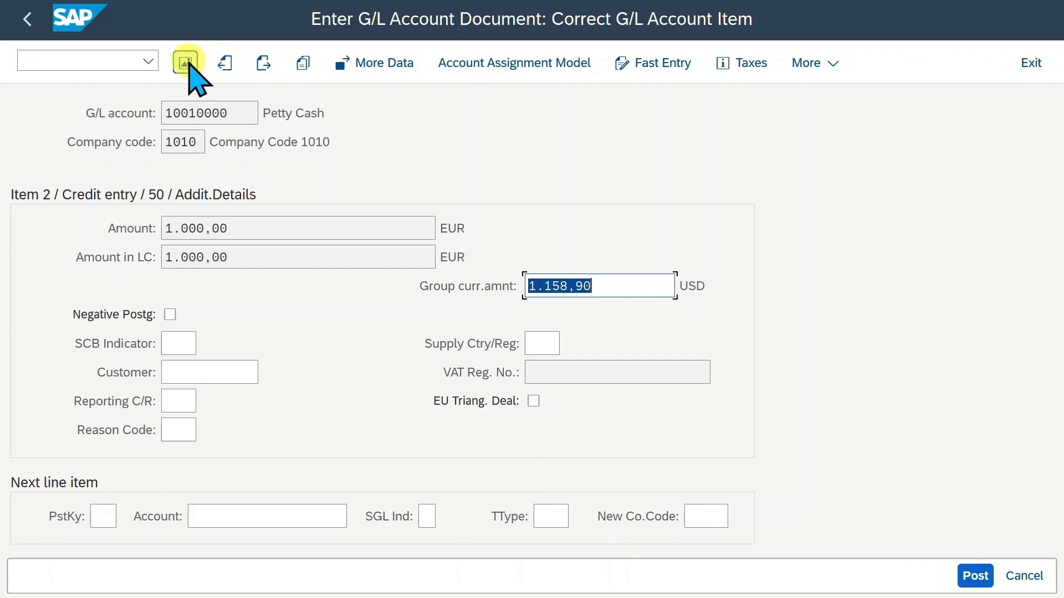
click(187, 62)
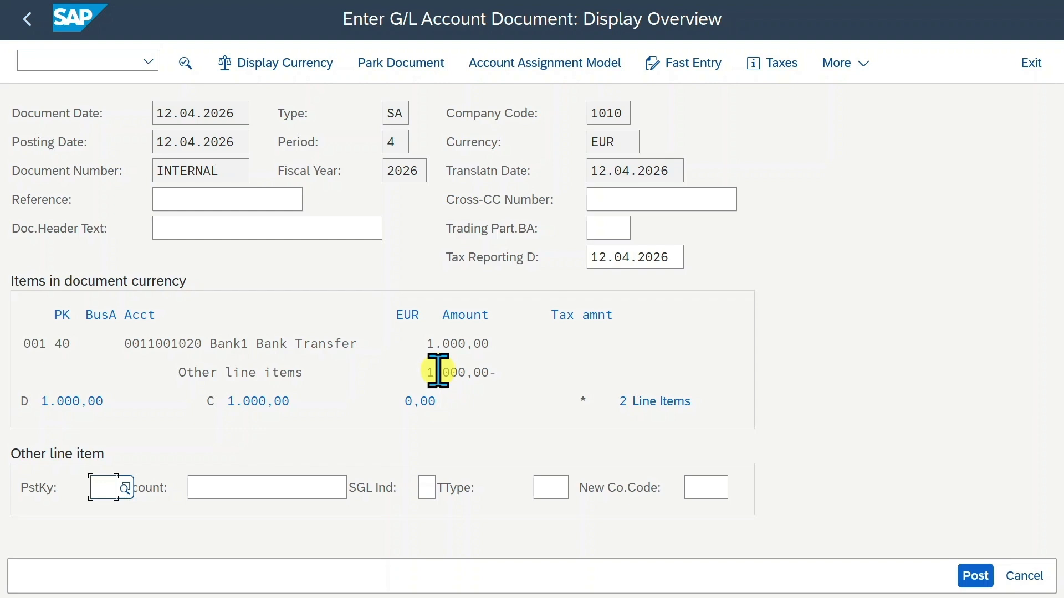
Step: View the display currency choices, select Local Currency and close the dialog without applying it
click(294, 77)
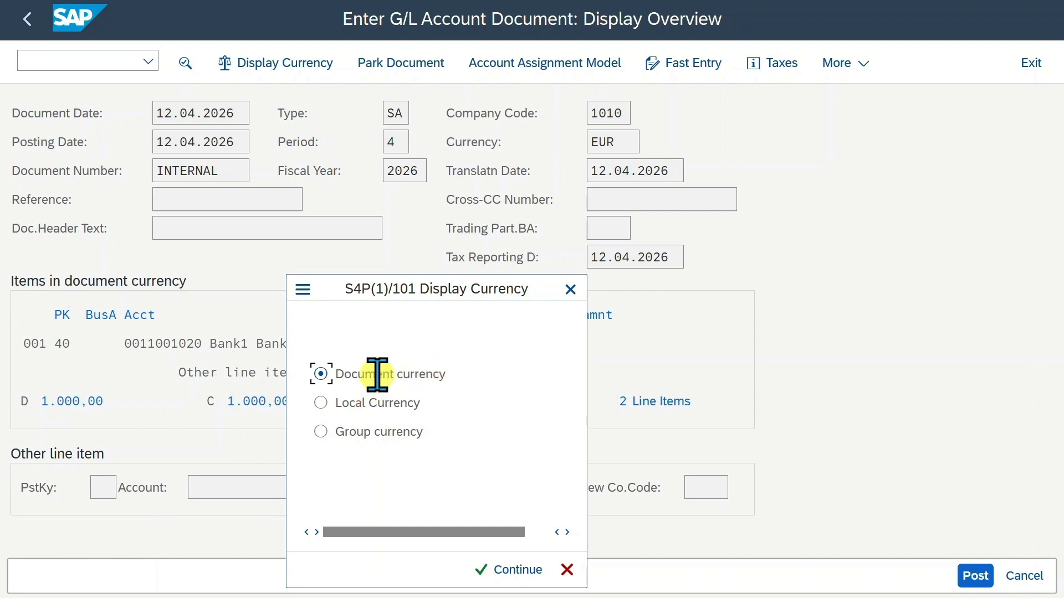
click(321, 404)
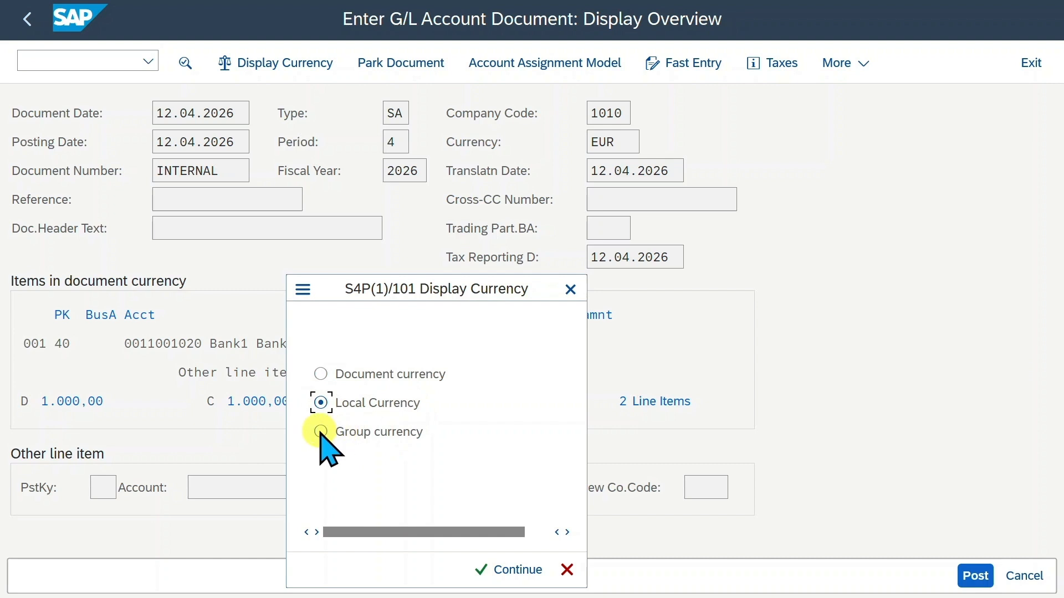
click(570, 288)
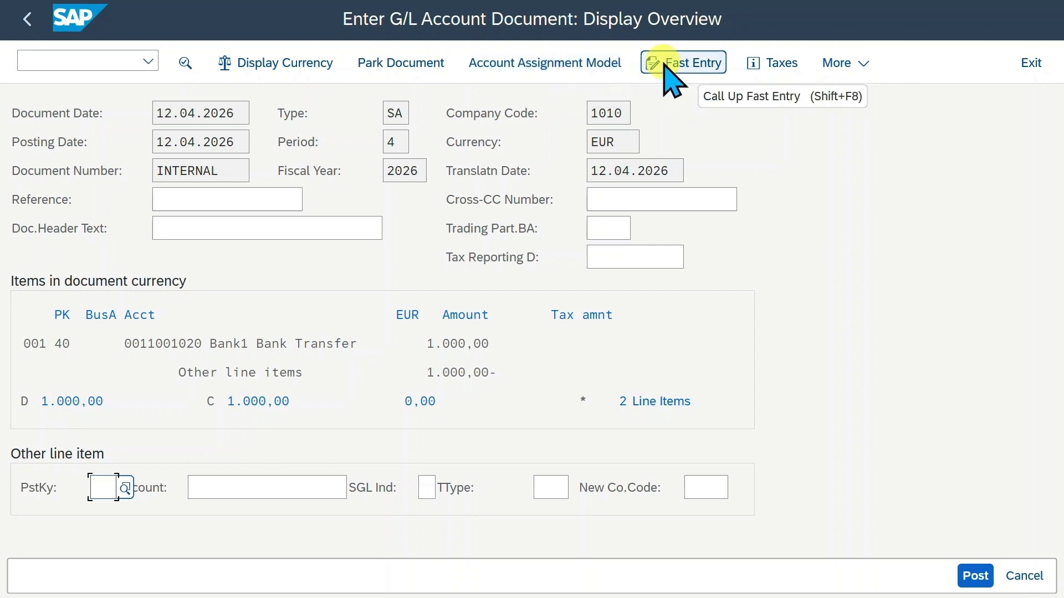
Step: Examine the company code and currency in the document overview header
click(540, 97)
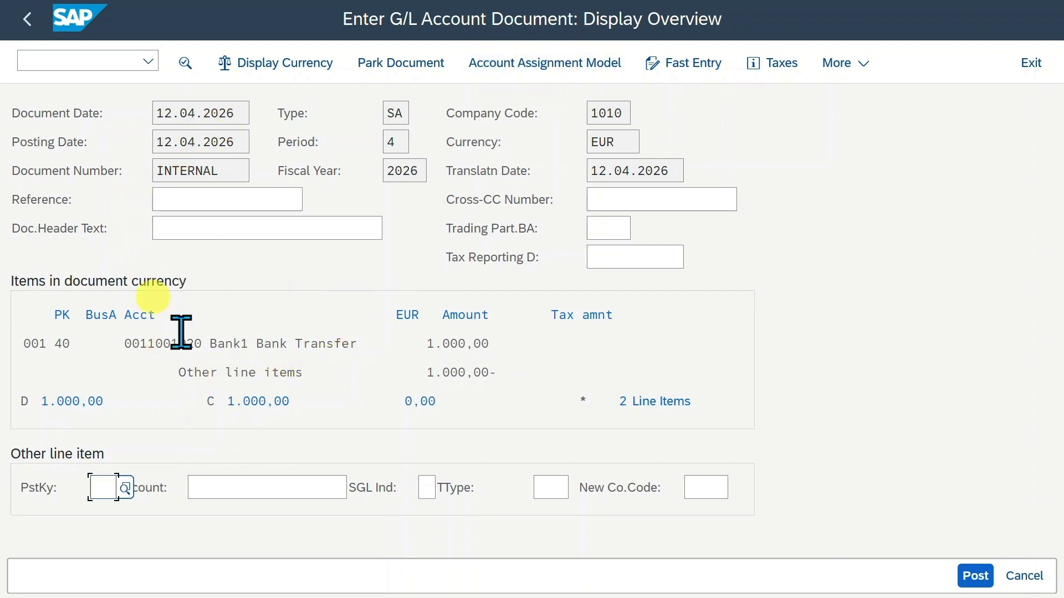
drag(623, 113, 565, 114)
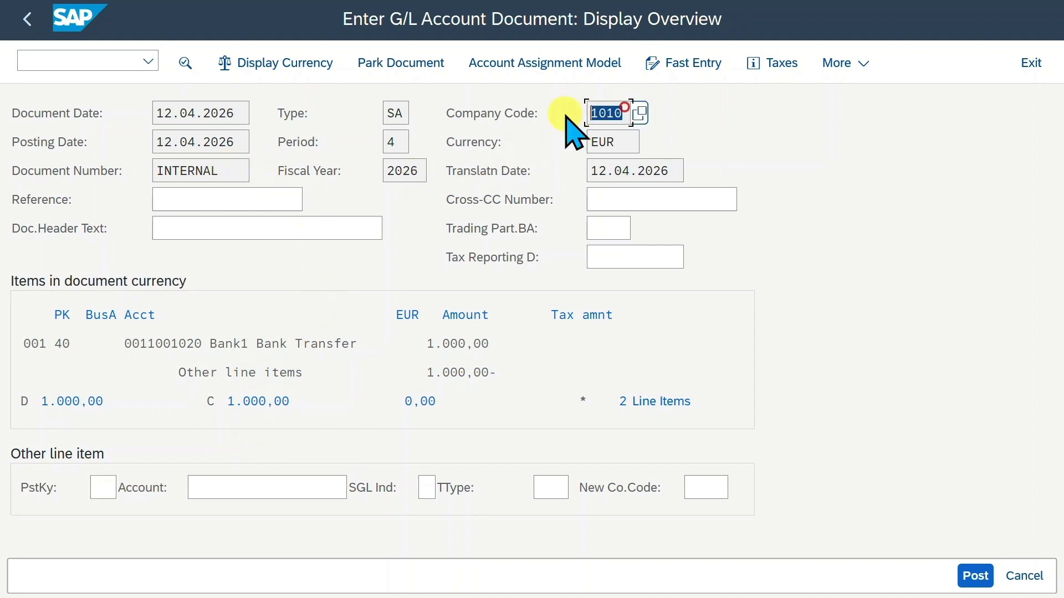
drag(633, 142, 582, 143)
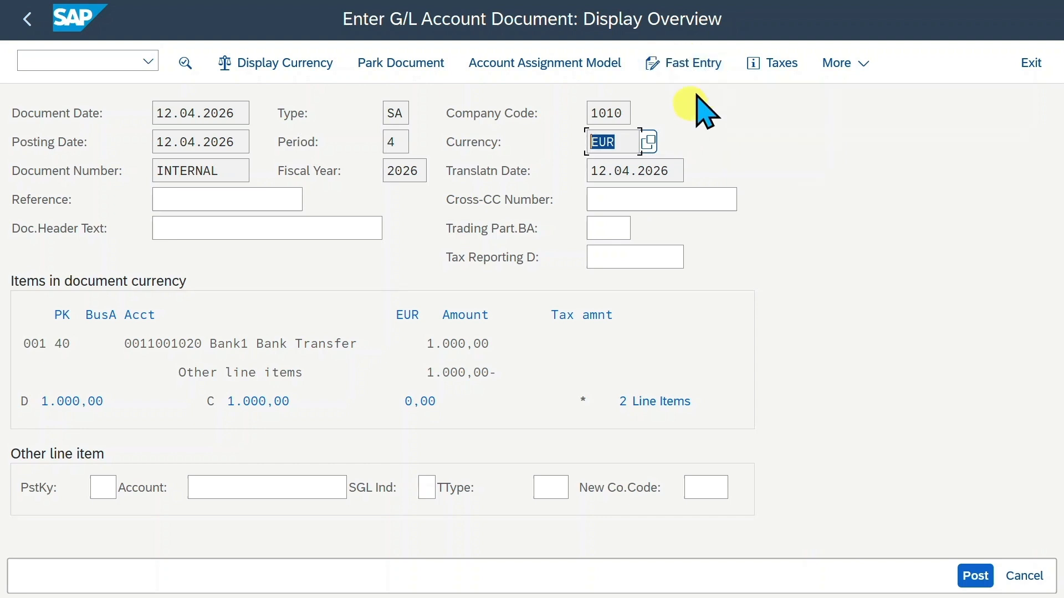
Step: Look over the G/L account fast entry table's posting key and account columns and return to the document overview
click(696, 64)
click(105, 254)
click(34, 228)
click(34, 256)
click(35, 285)
click(61, 344)
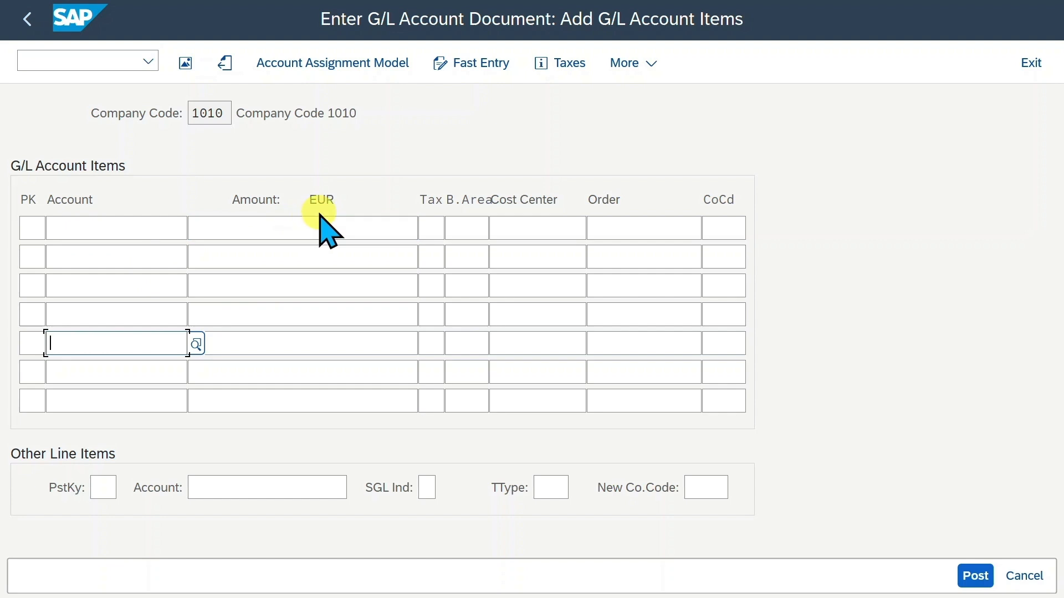
click(183, 61)
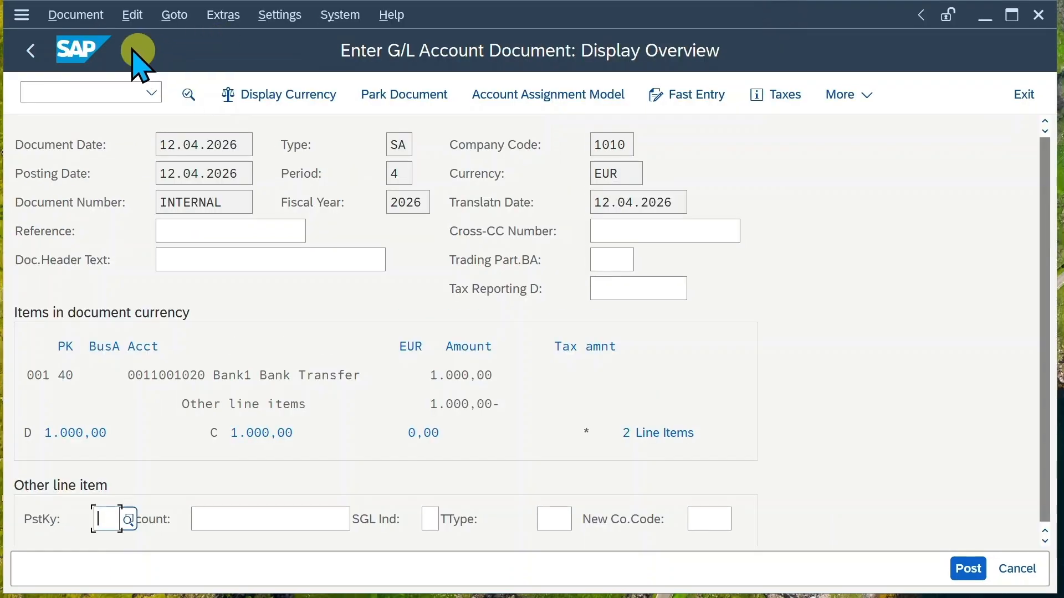
Step: Simulate the document and its general ledger posting, and return to the document overview
click(77, 15)
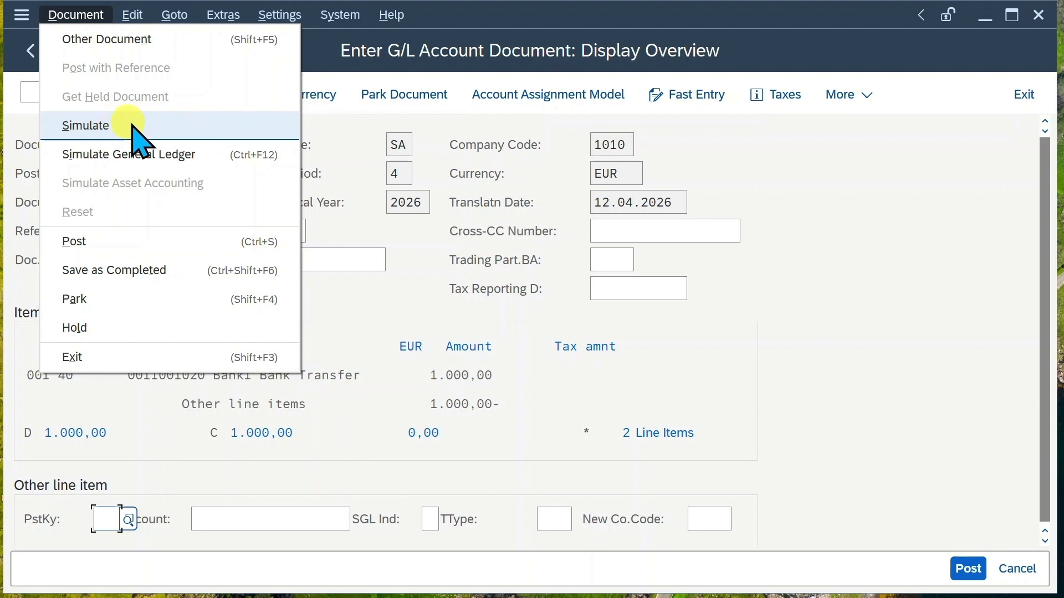
click(112, 126)
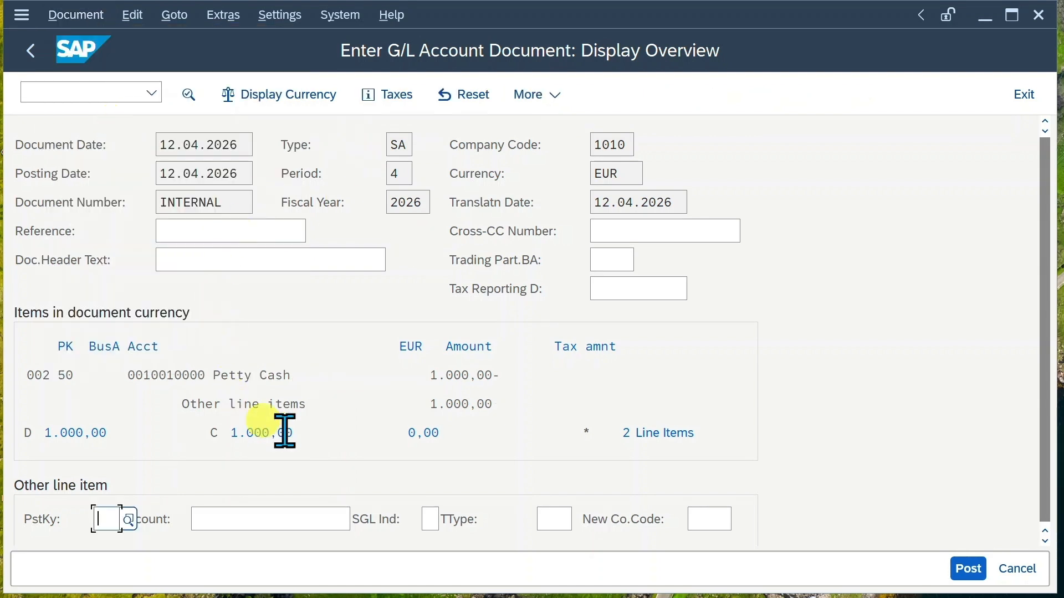
click(76, 14)
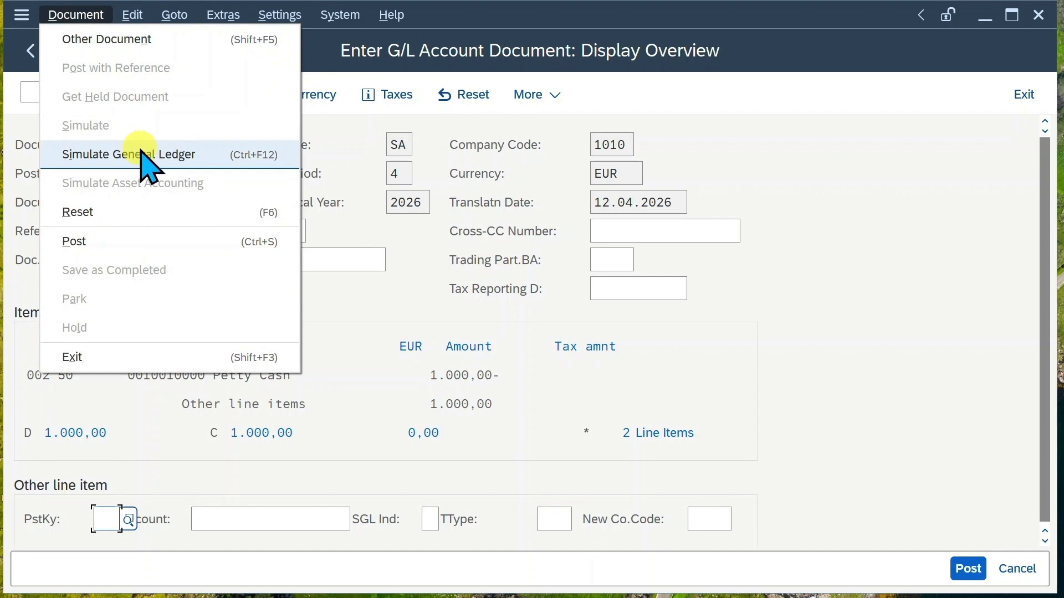
click(147, 166)
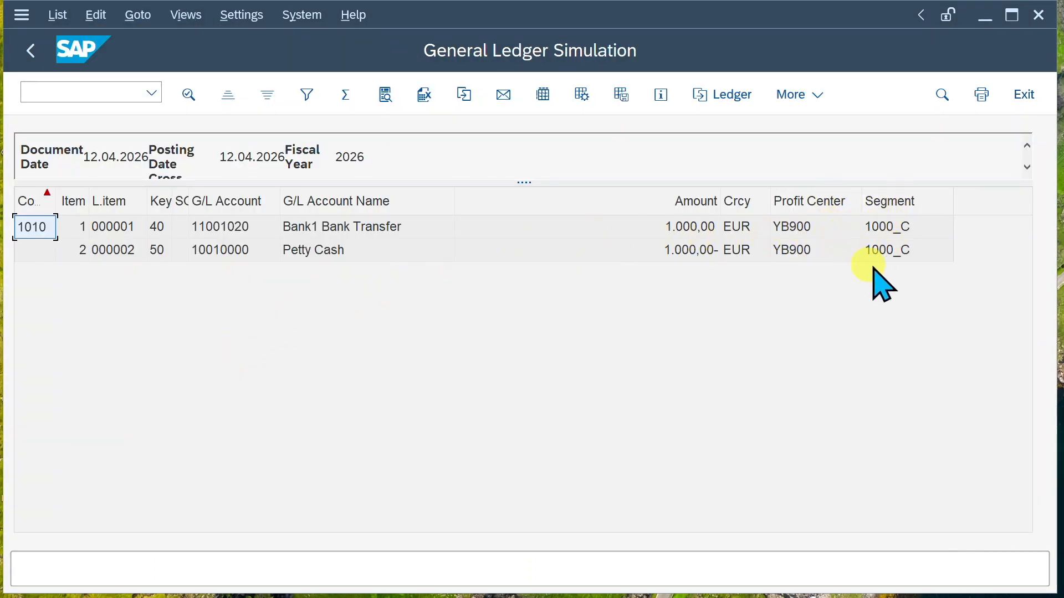
click(31, 50)
Step: View the available line layouts for the document overview and close the list without choosing one
click(74, 16)
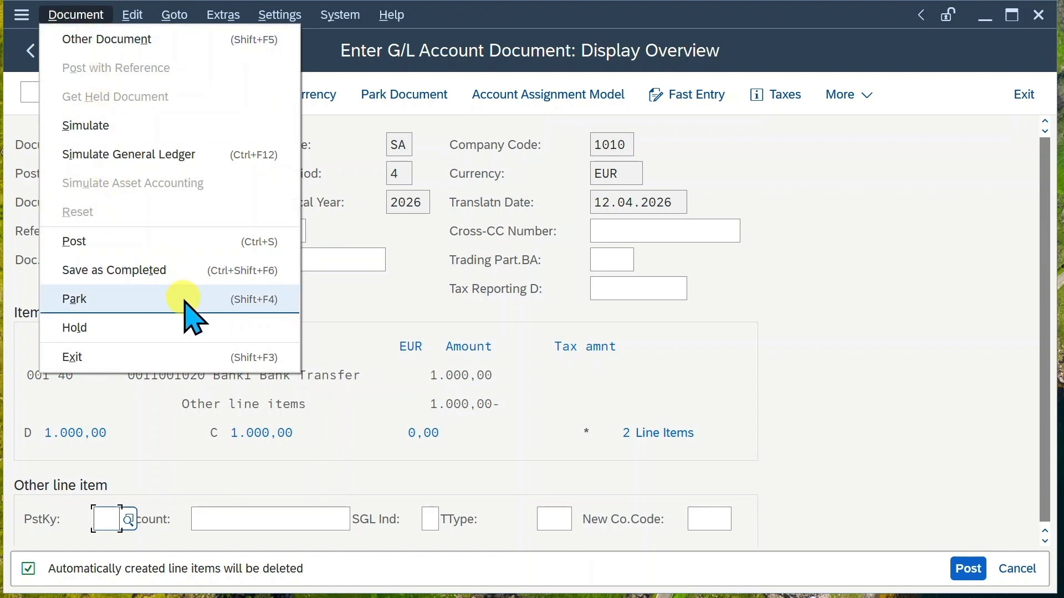
mouse_move(137, 17)
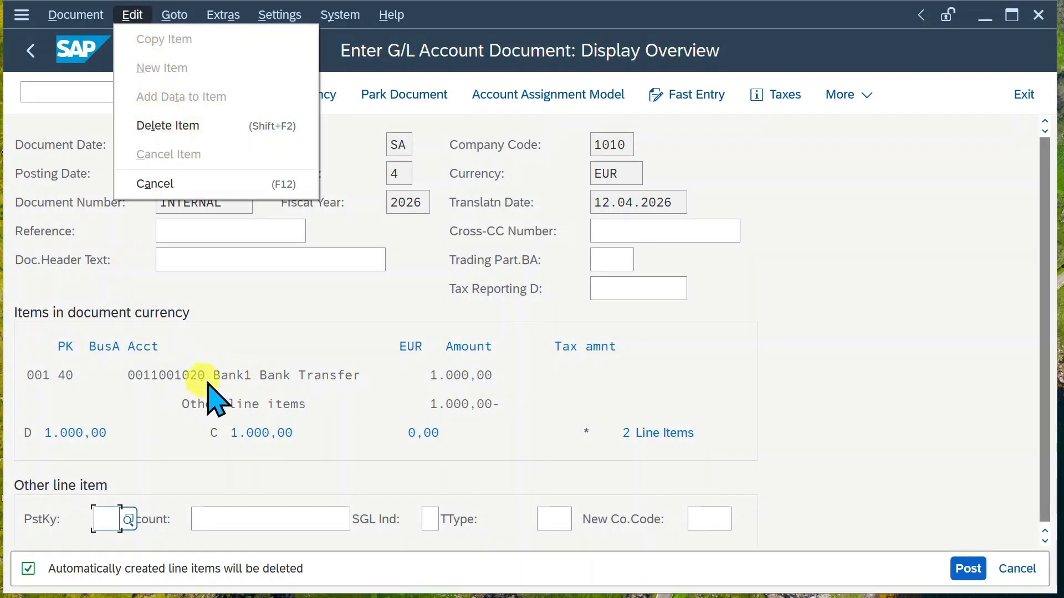
mouse_move(224, 17)
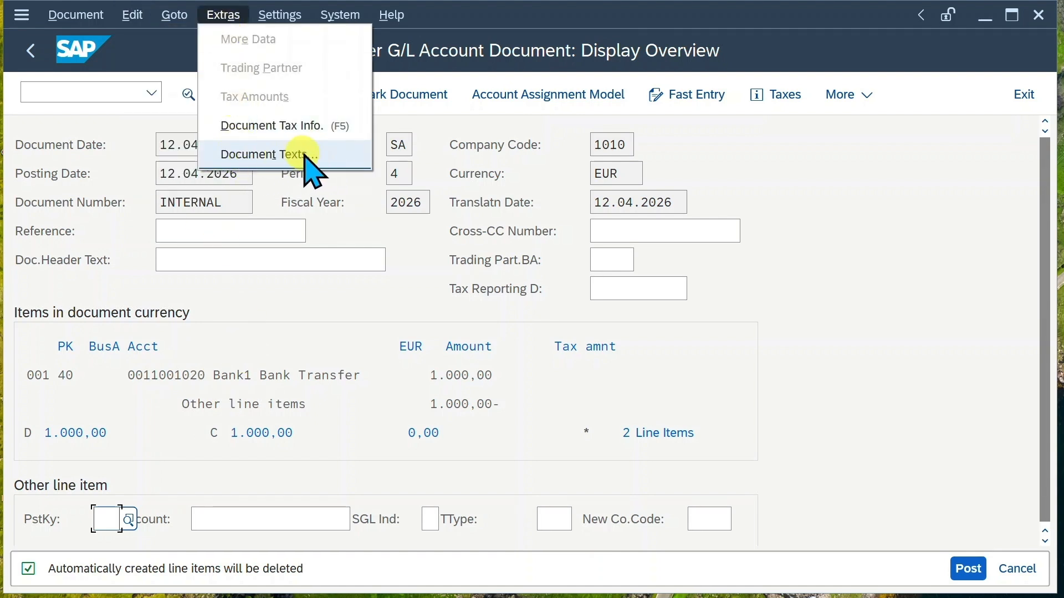
mouse_move(280, 19)
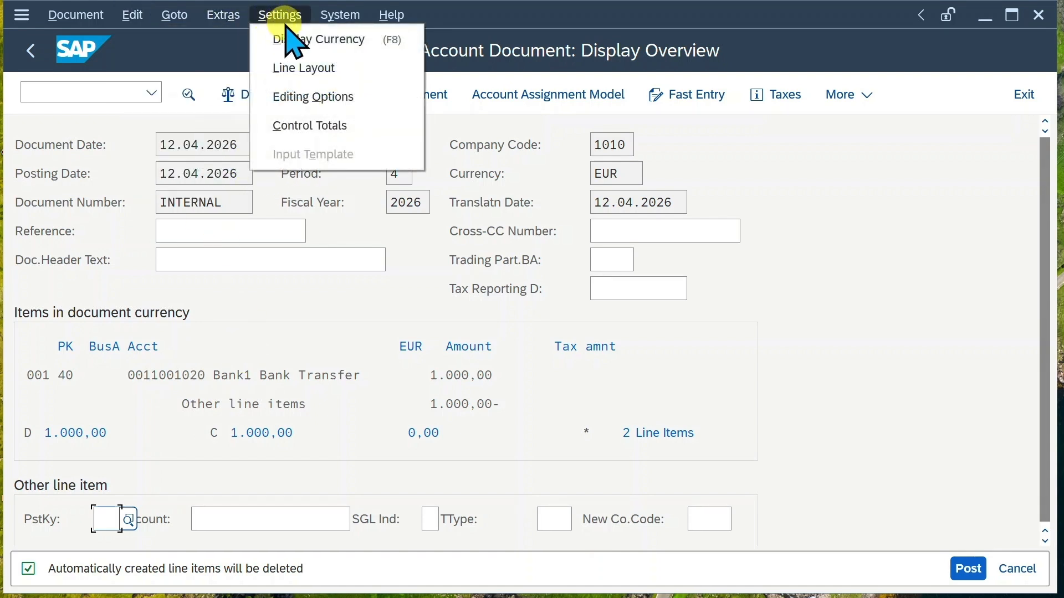
click(347, 69)
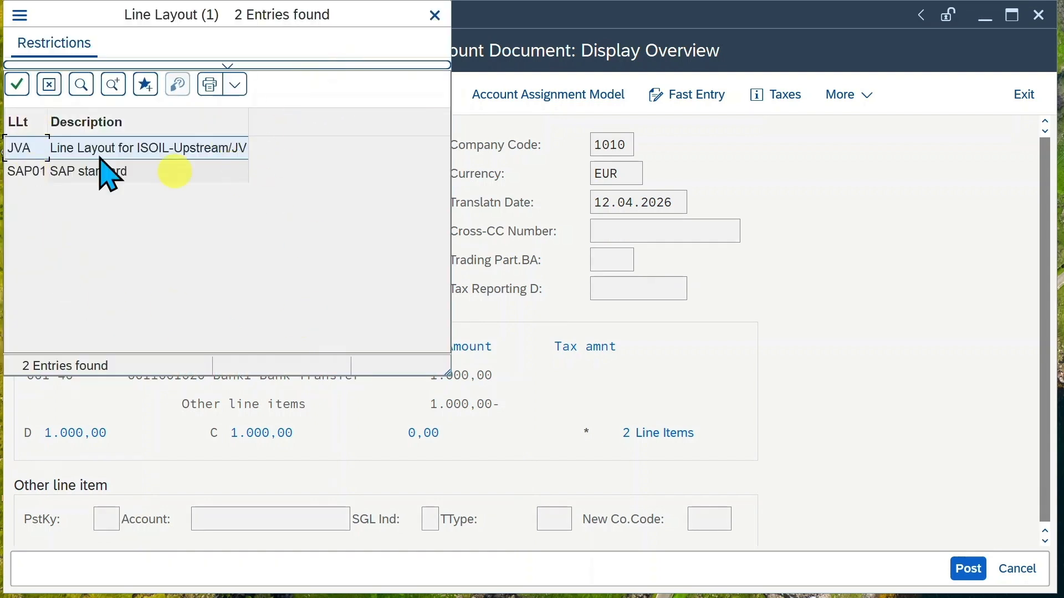
click(436, 15)
Step: Review the accounting editing options for document entry and the control totals, and return to the document overview
click(277, 12)
click(324, 96)
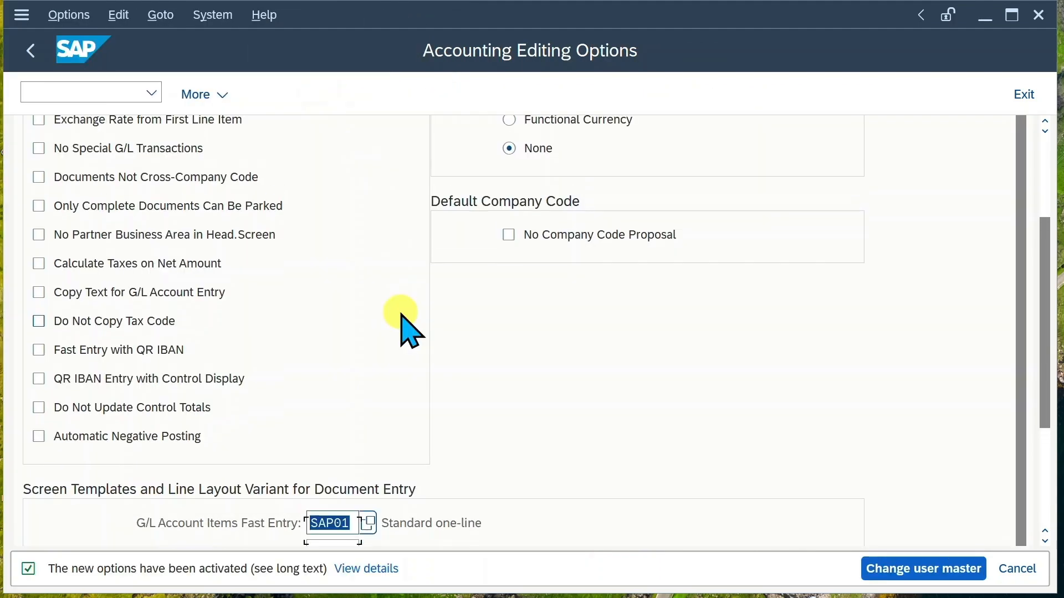
scroll(400, 321, up, 5)
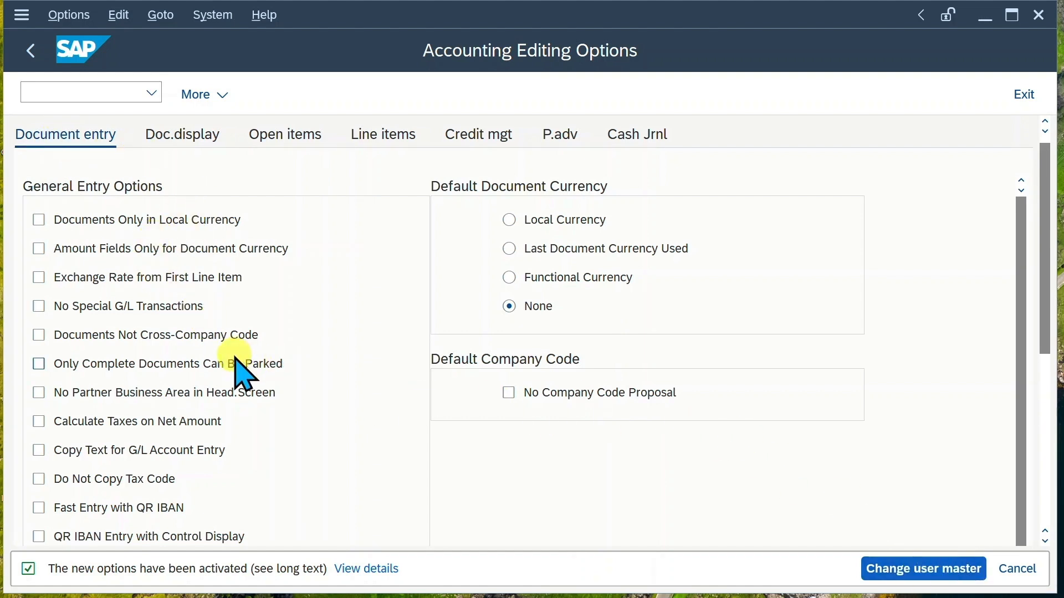
scroll(304, 324, down, 5)
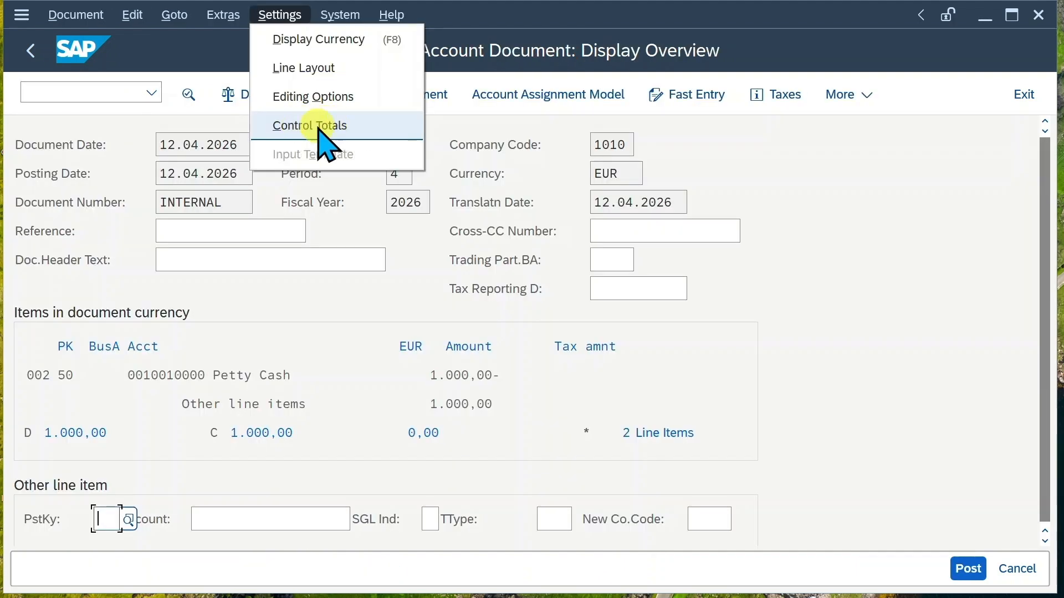
click(318, 132)
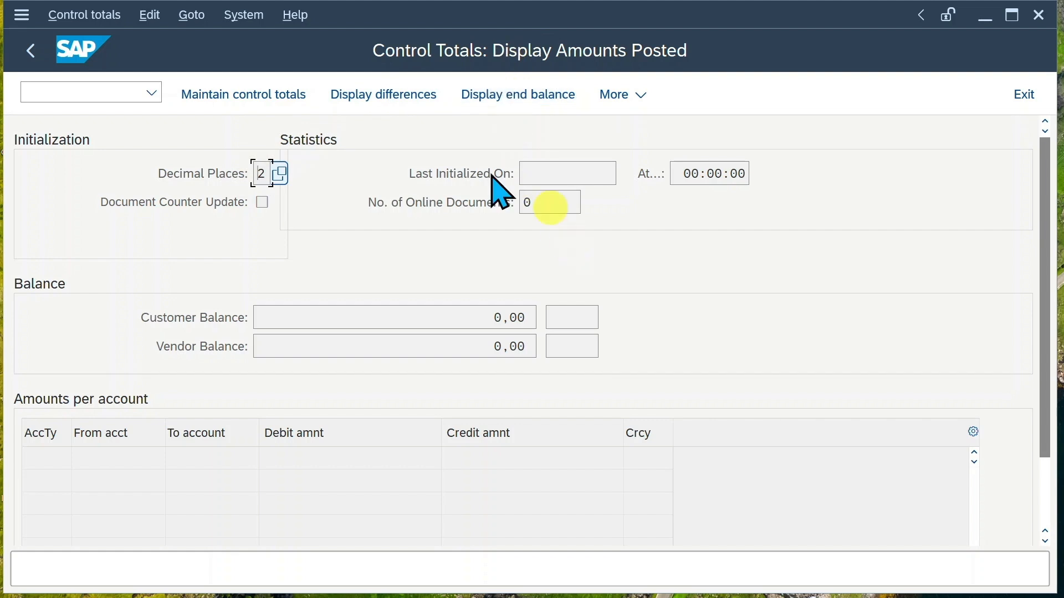
click(35, 53)
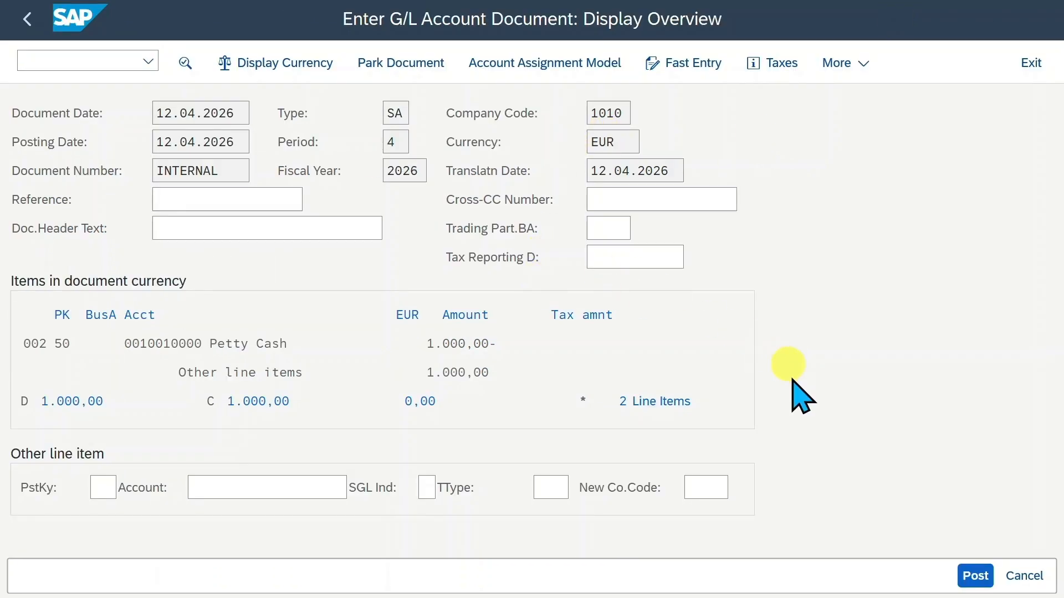
Step: Post the G/L account document and highlight its assigned document number in the status message
click(974, 575)
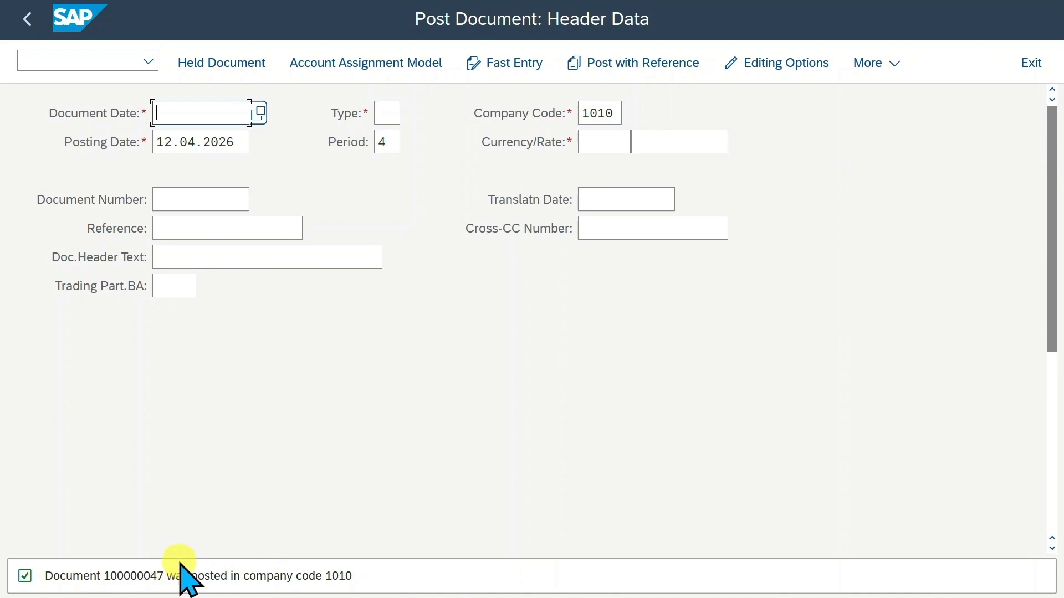
double_click(158, 576)
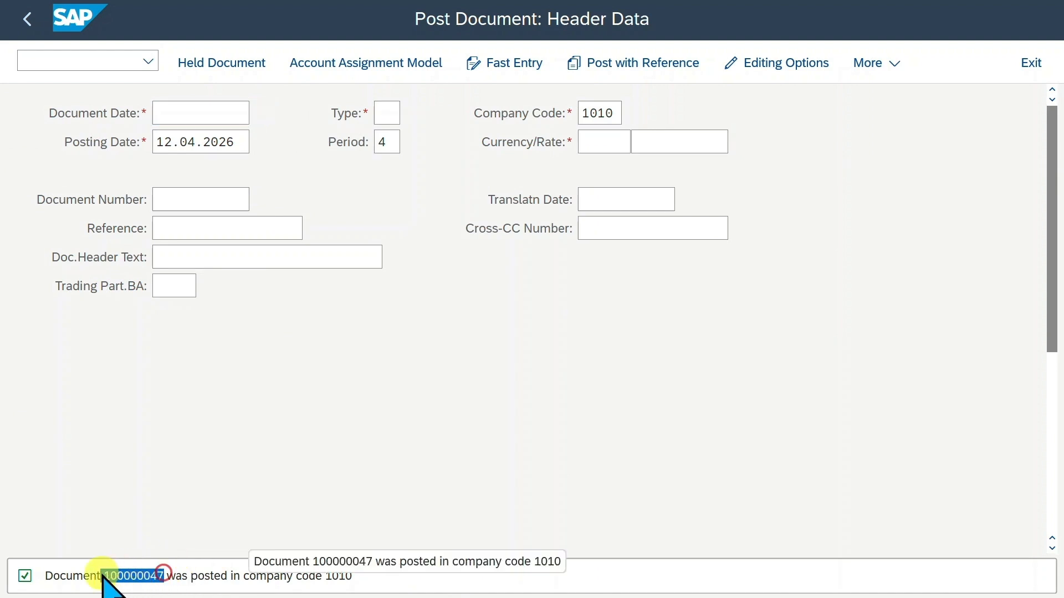
Step: Run transaction /nfb03 and display the posted document in company code 1010 for fiscal year 2026
click(75, 62)
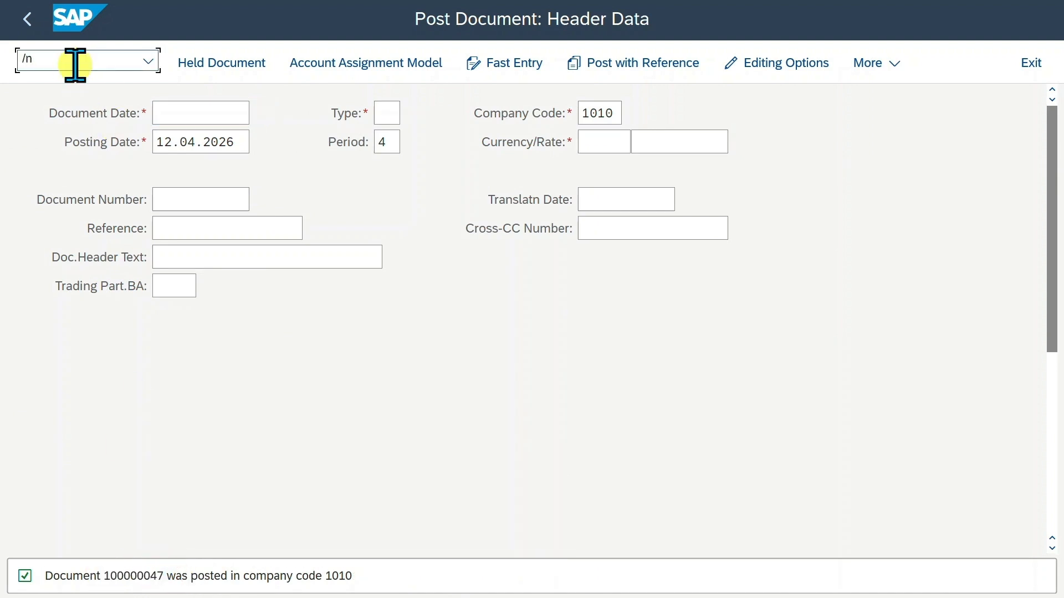
text(/nfb03)
key(Return)
click(234, 227)
key(F4)
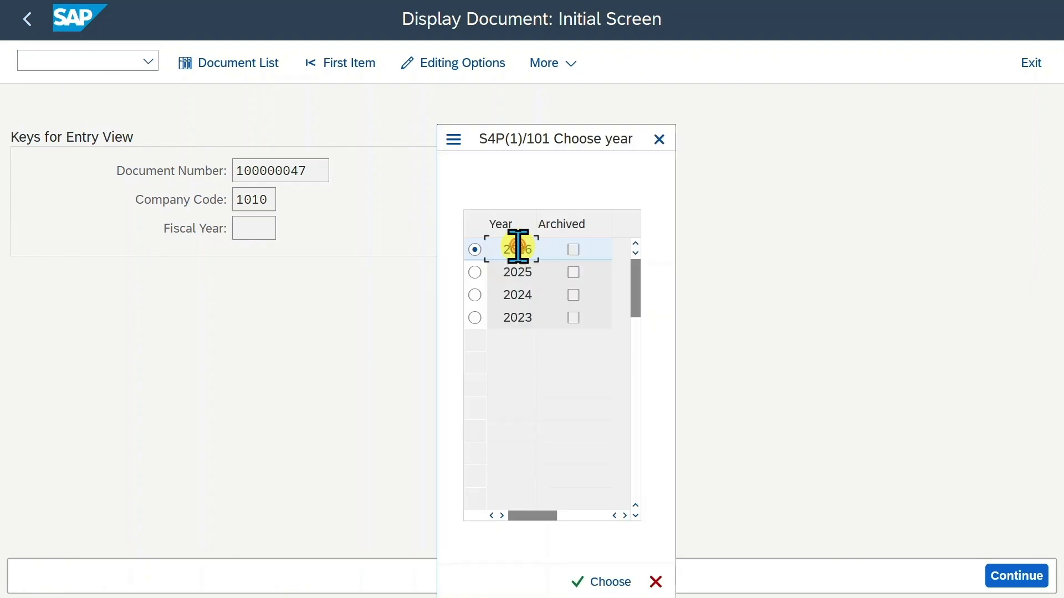
click(612, 579)
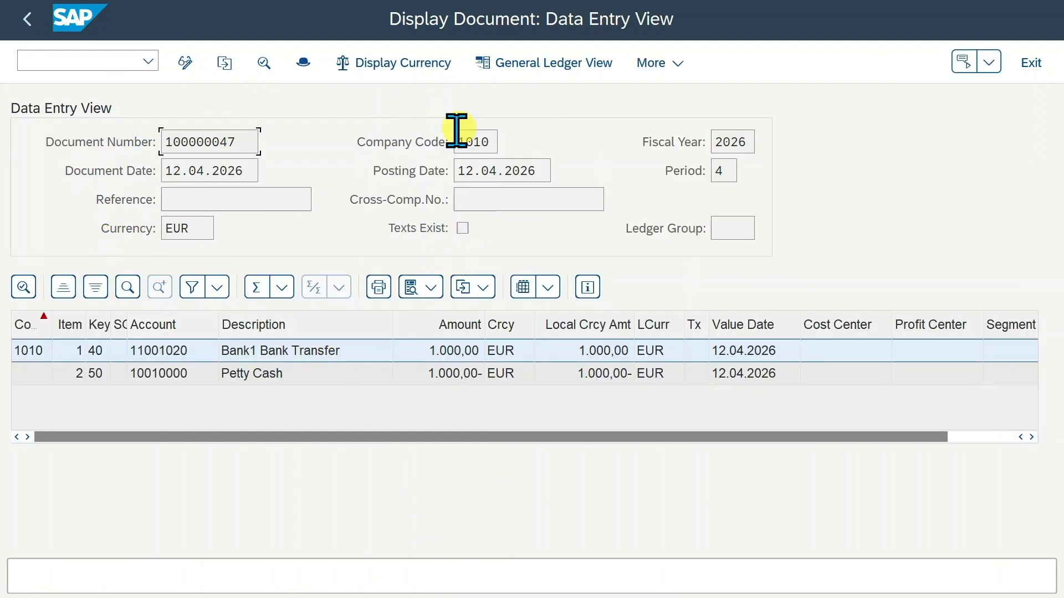